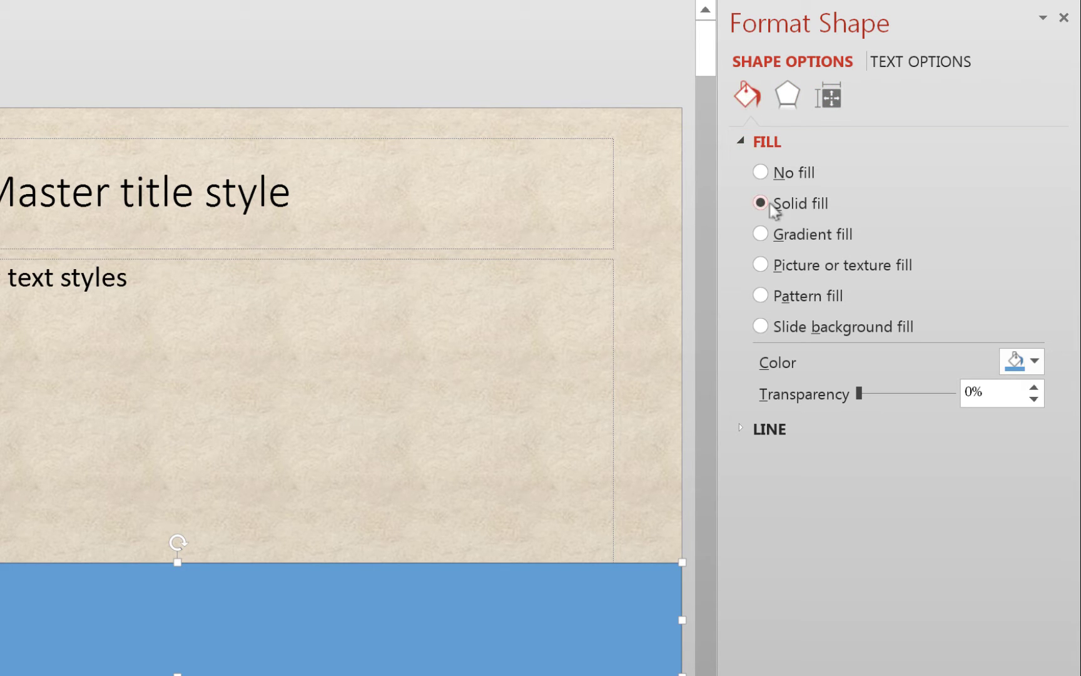
# Step: Give the rectangle at the slide's lower edge a gradient fill and set its end stop to the dark blue theme colour
pyautogui.click(761, 234)
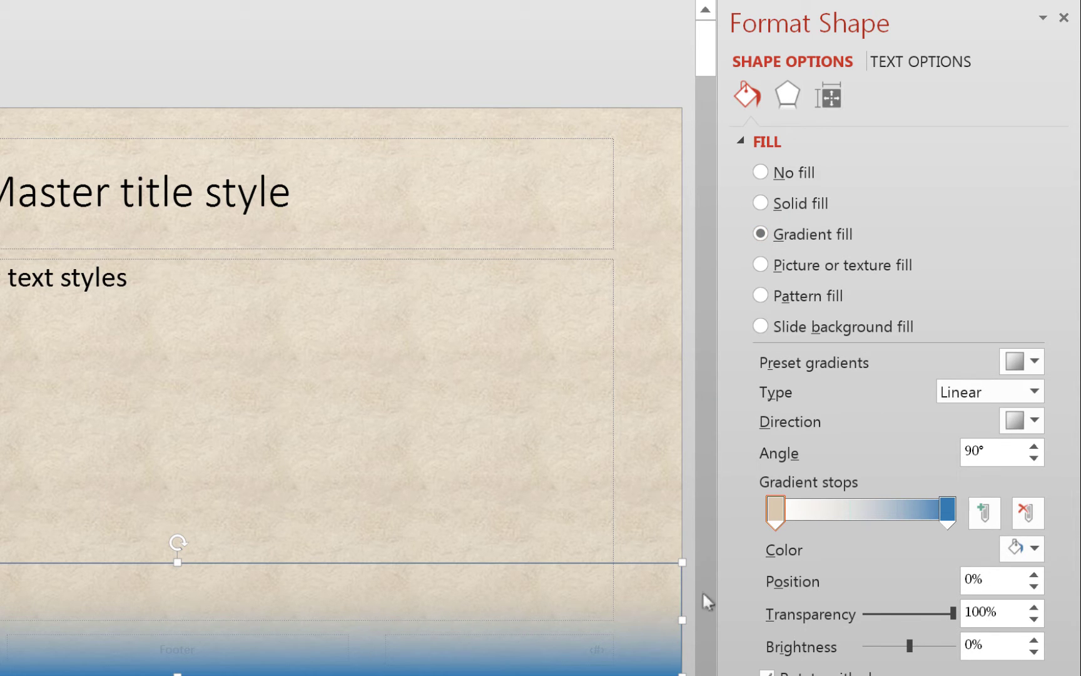
pyautogui.click(948, 511)
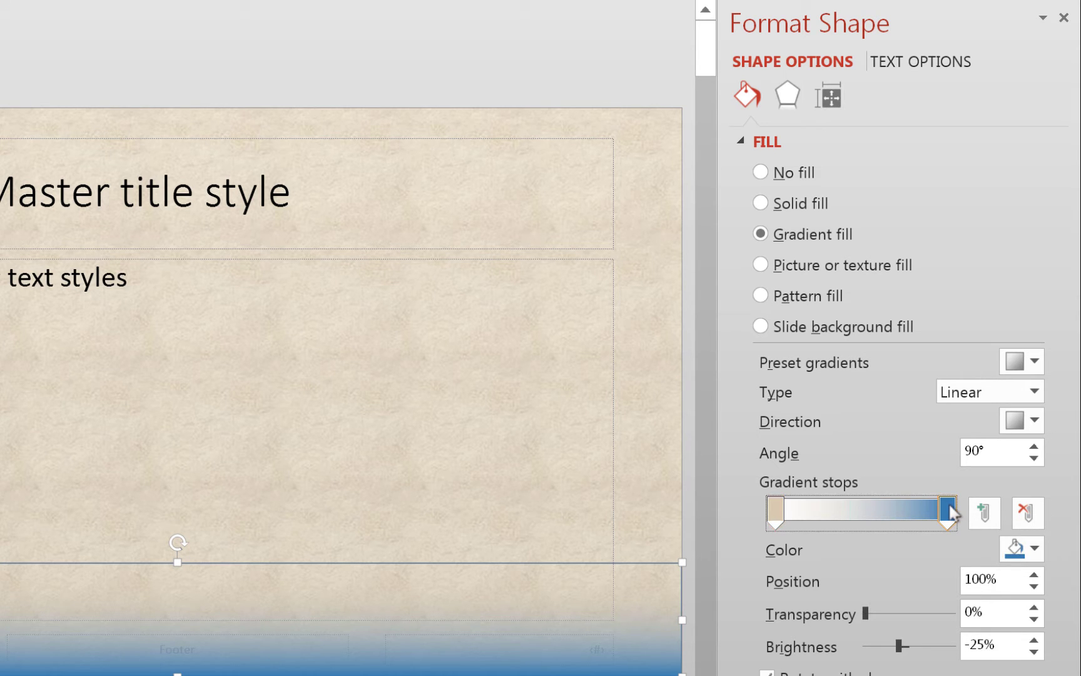
pyautogui.click(1033, 549)
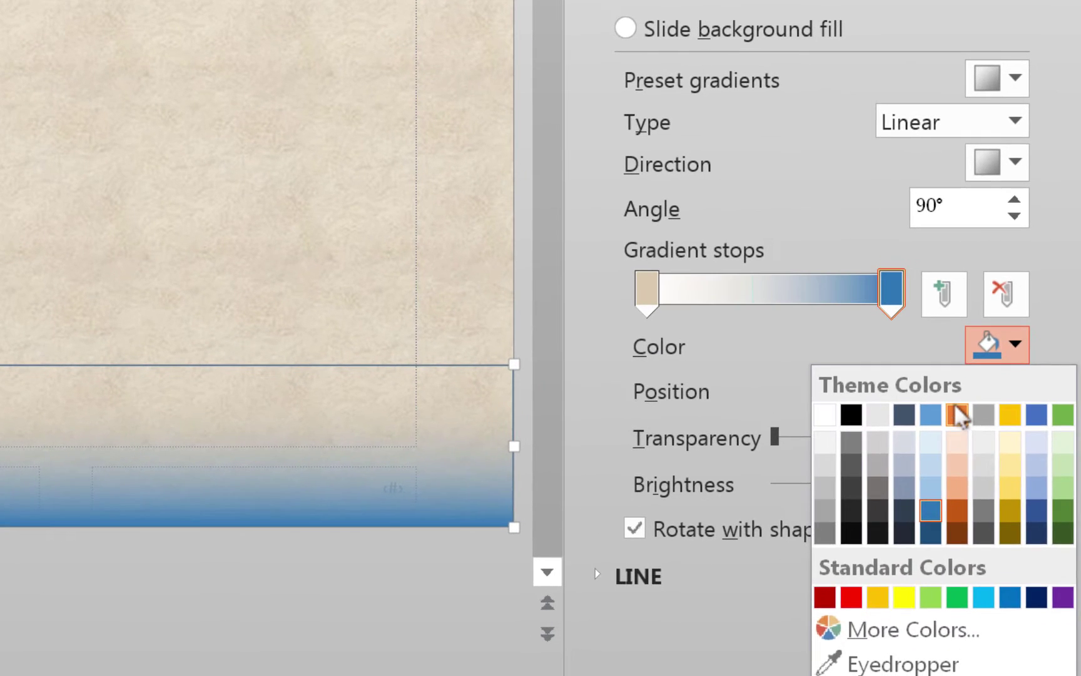
pyautogui.click(957, 414)
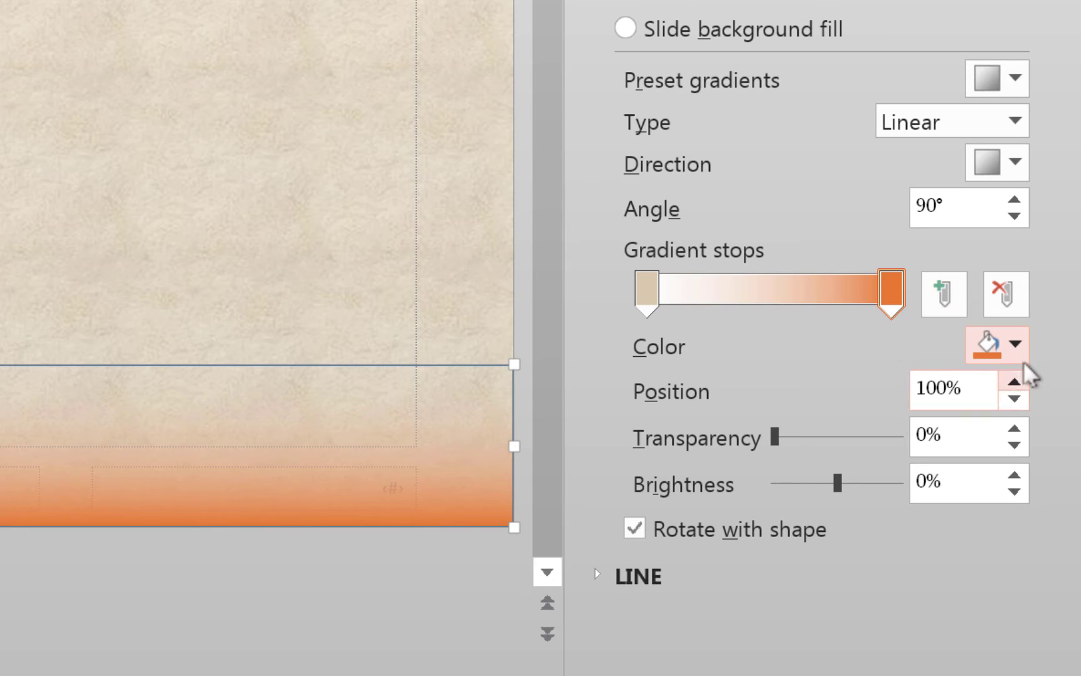
pyautogui.click(1016, 346)
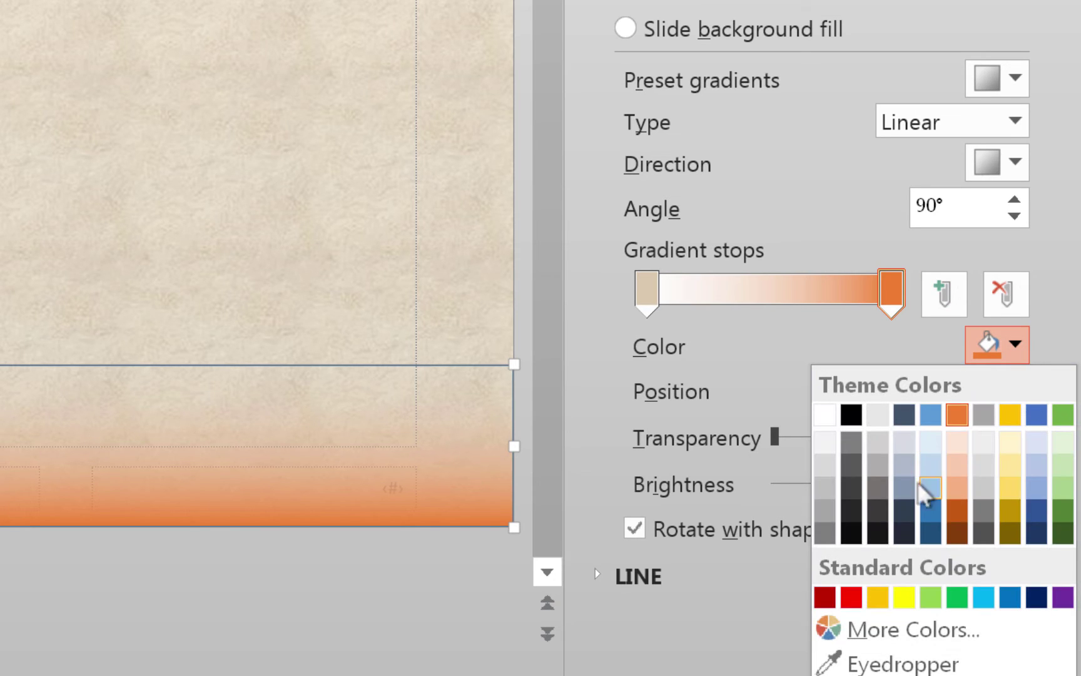
pyautogui.click(931, 512)
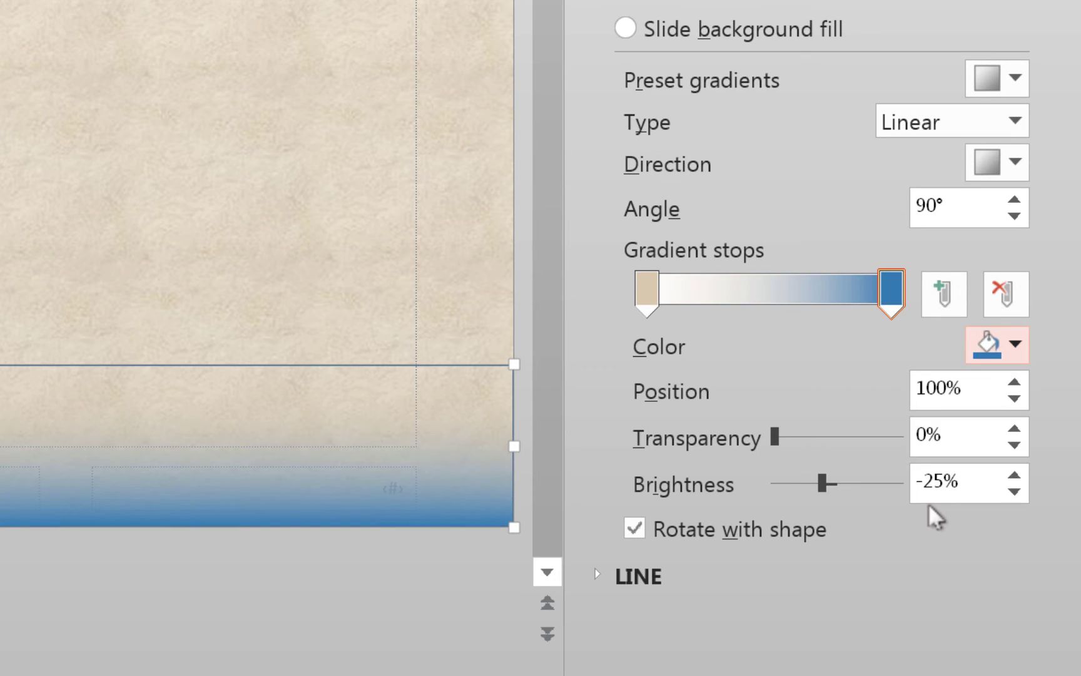
# Step: Set the gradient's first stop to the parchment background's colour by sampling it with the Eyedropper
pyautogui.click(647, 289)
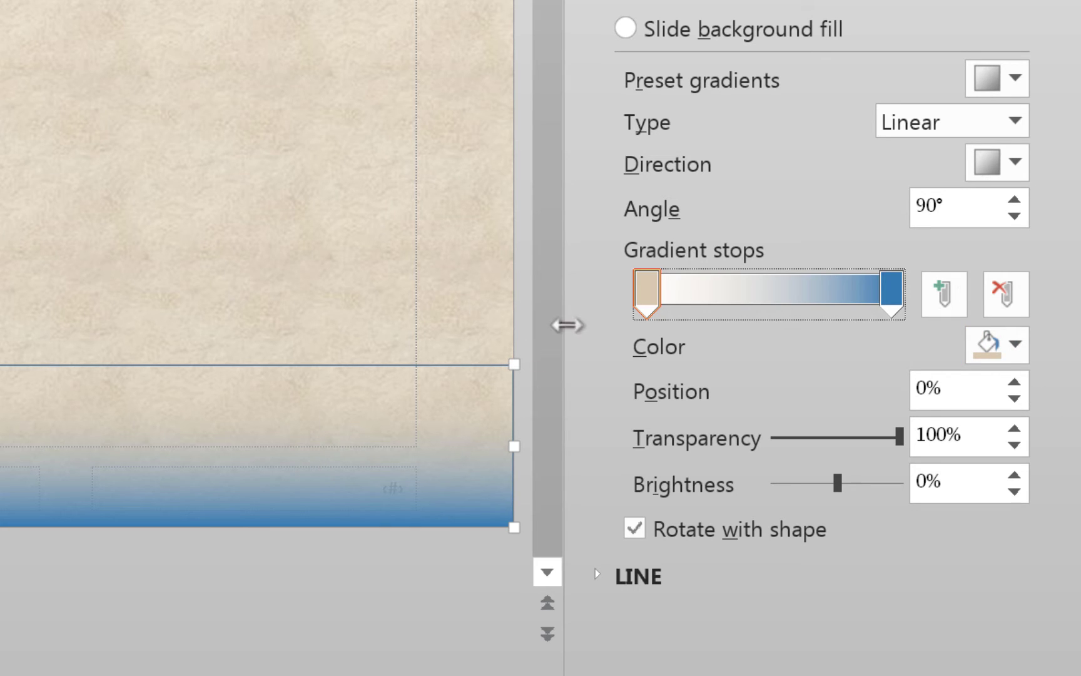
pyautogui.click(1015, 349)
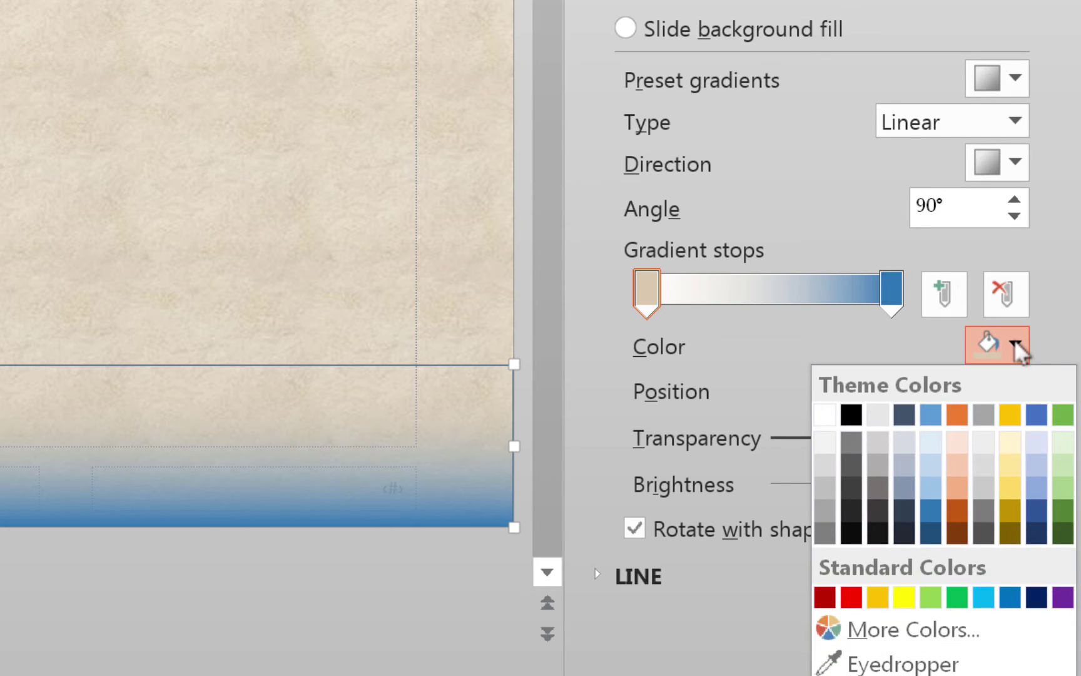
pyautogui.click(838, 662)
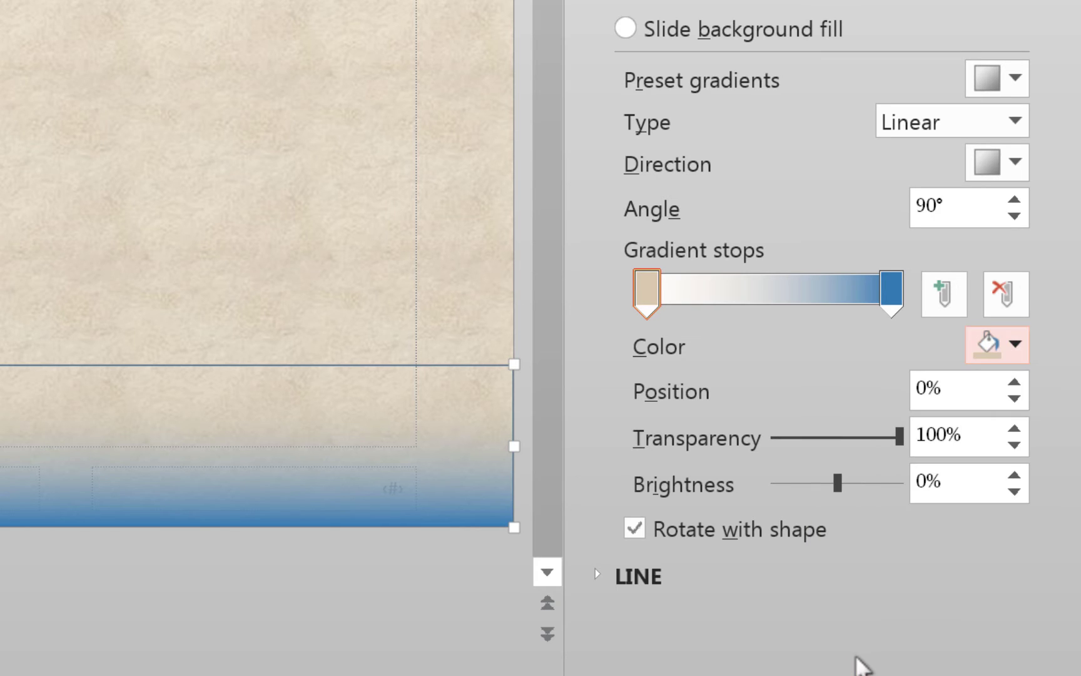
pyautogui.click(466, 101)
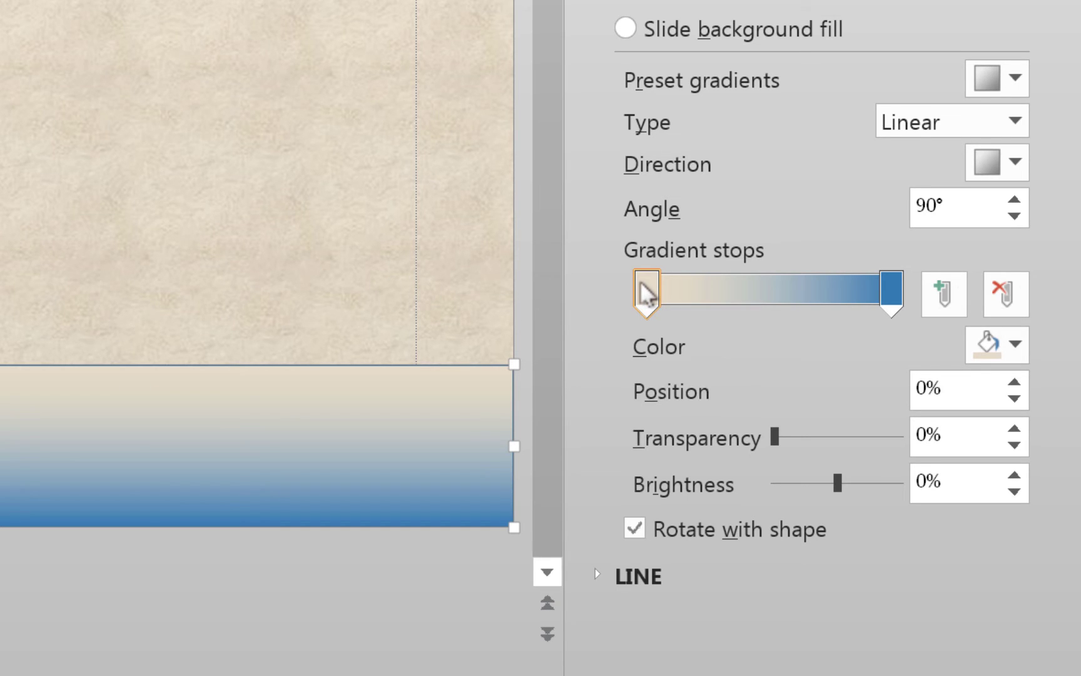
pyautogui.click(374, 257)
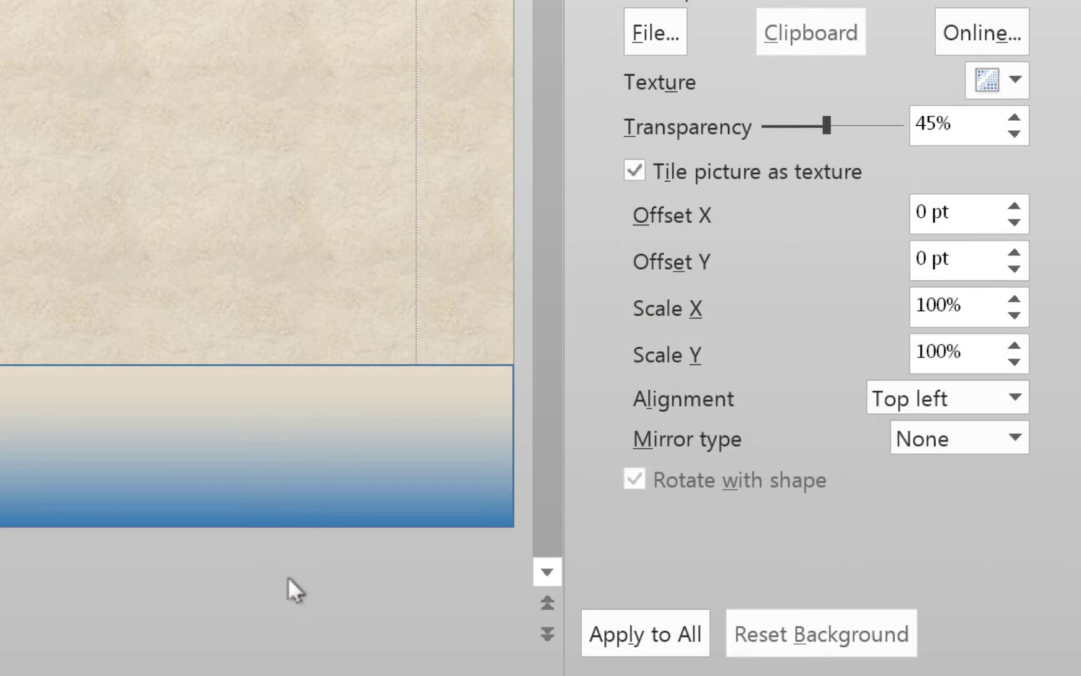
# Step: Remove the outline from the gradient rectangle by setting it to No line
pyautogui.click(355, 386)
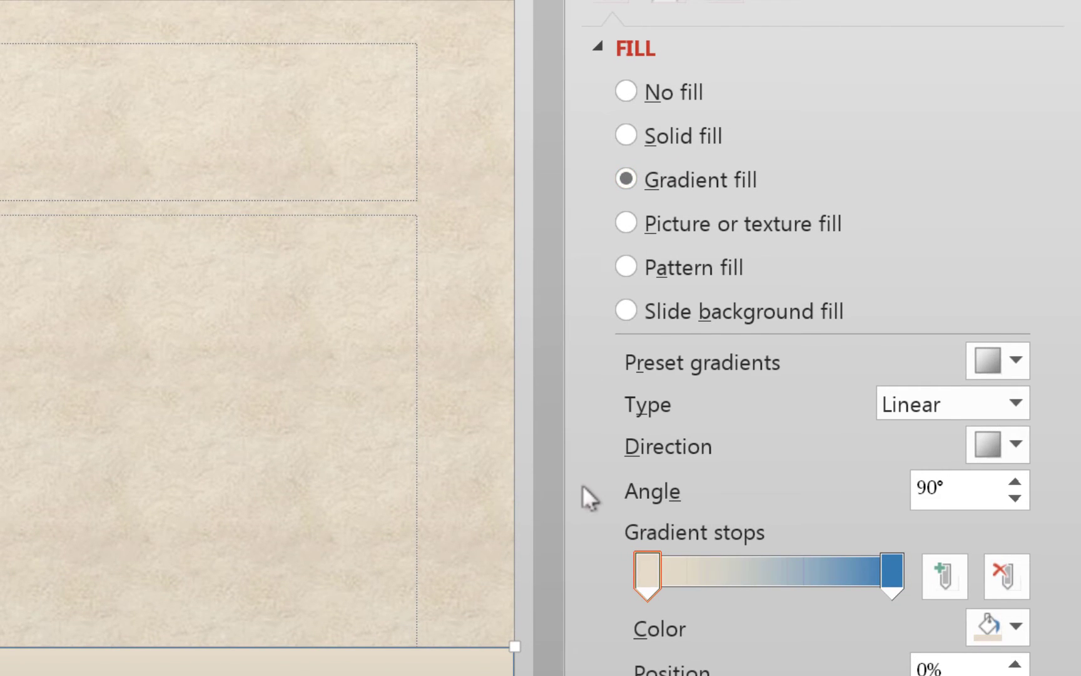
pyautogui.click(599, 40)
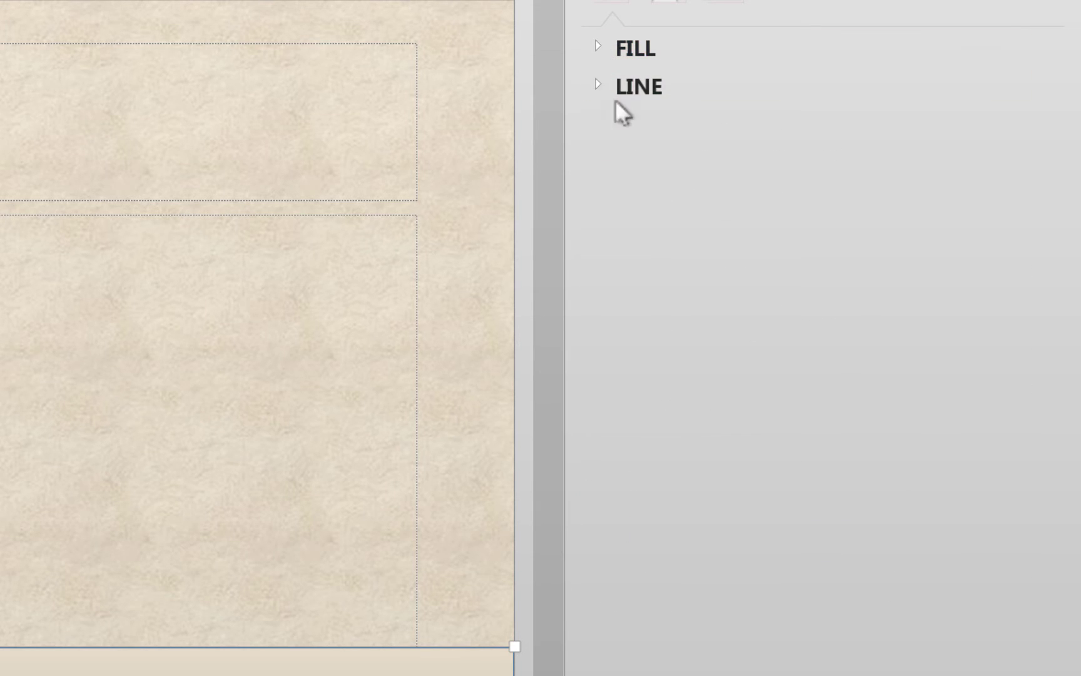
pyautogui.click(596, 85)
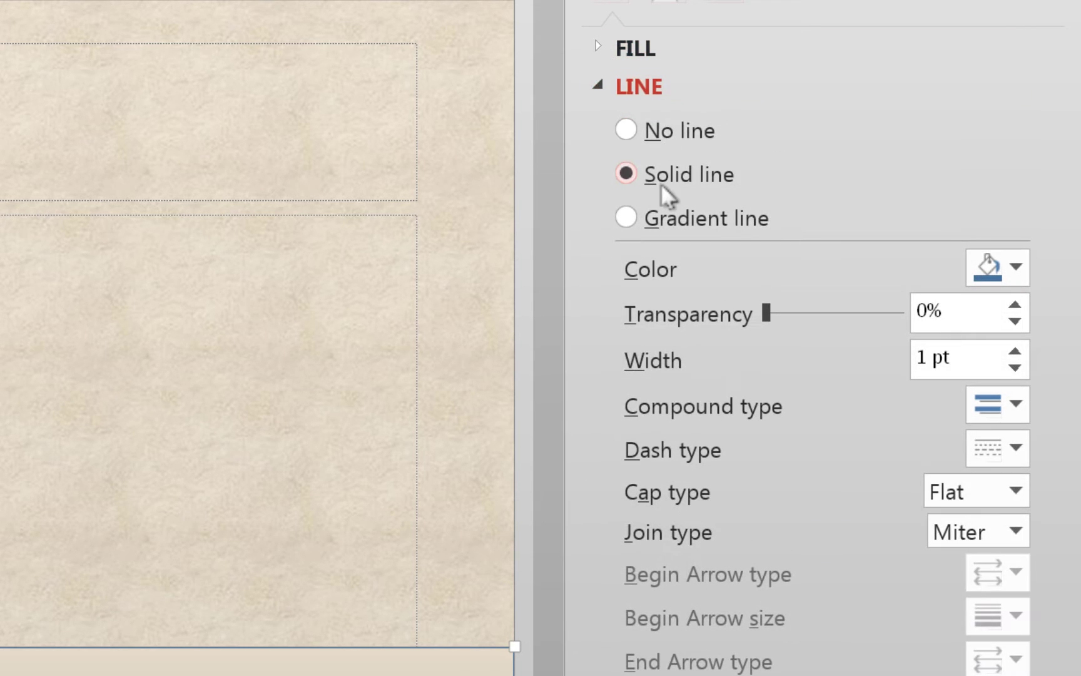
pyautogui.click(634, 132)
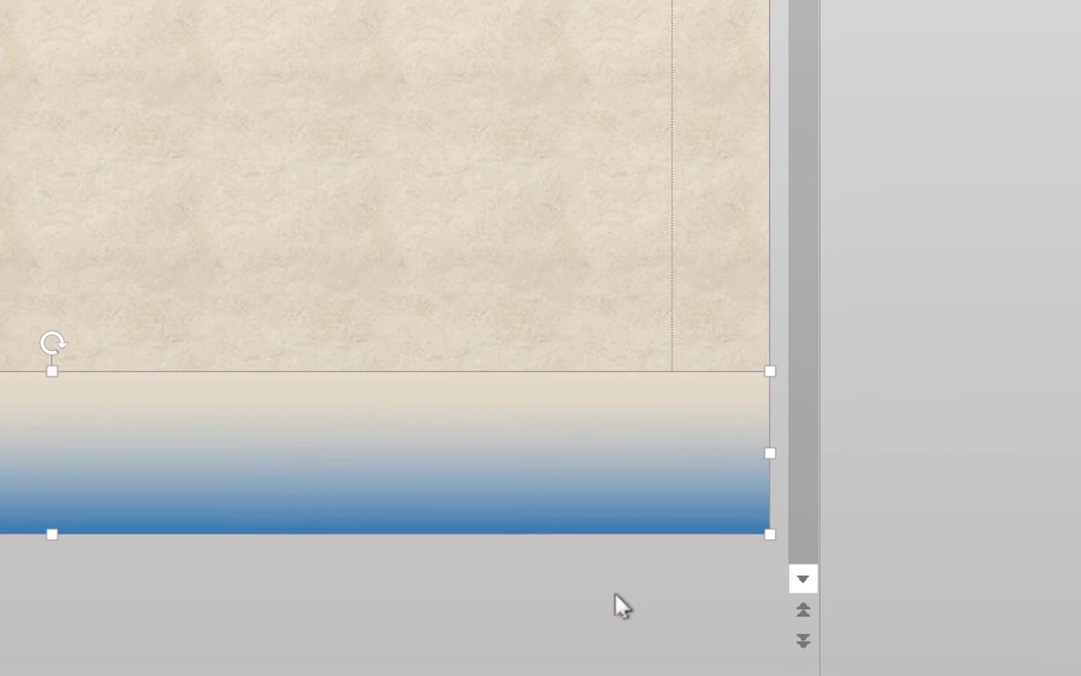
pyautogui.click(622, 596)
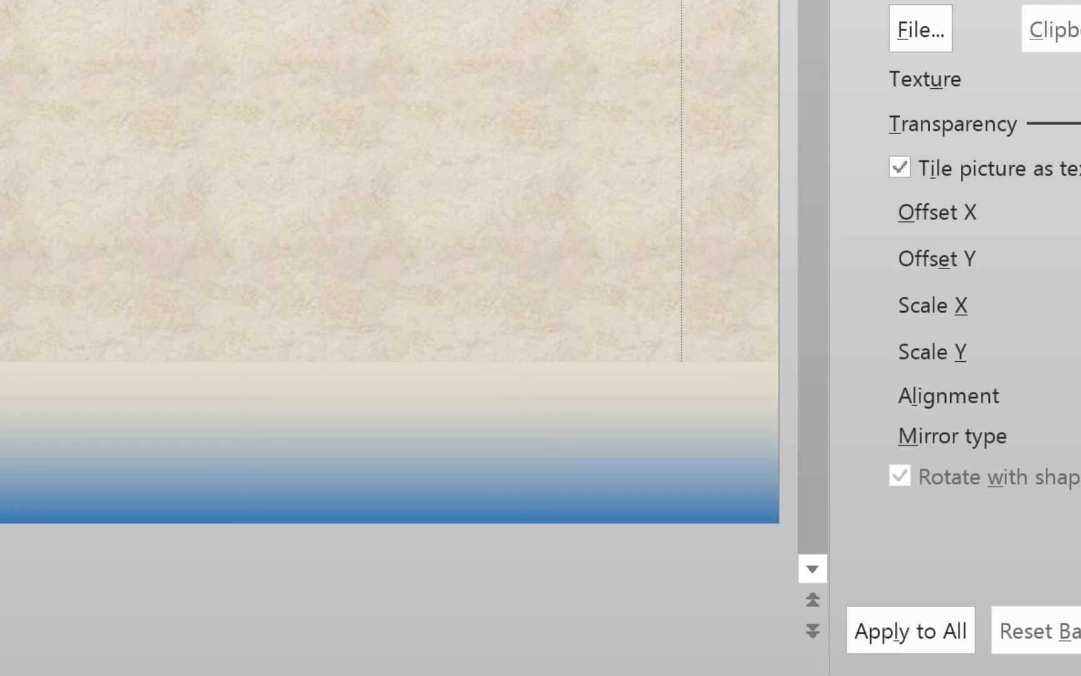
# Step: Set the transparency of the rectangle's first gradient stop to 100%
pyautogui.click(594, 415)
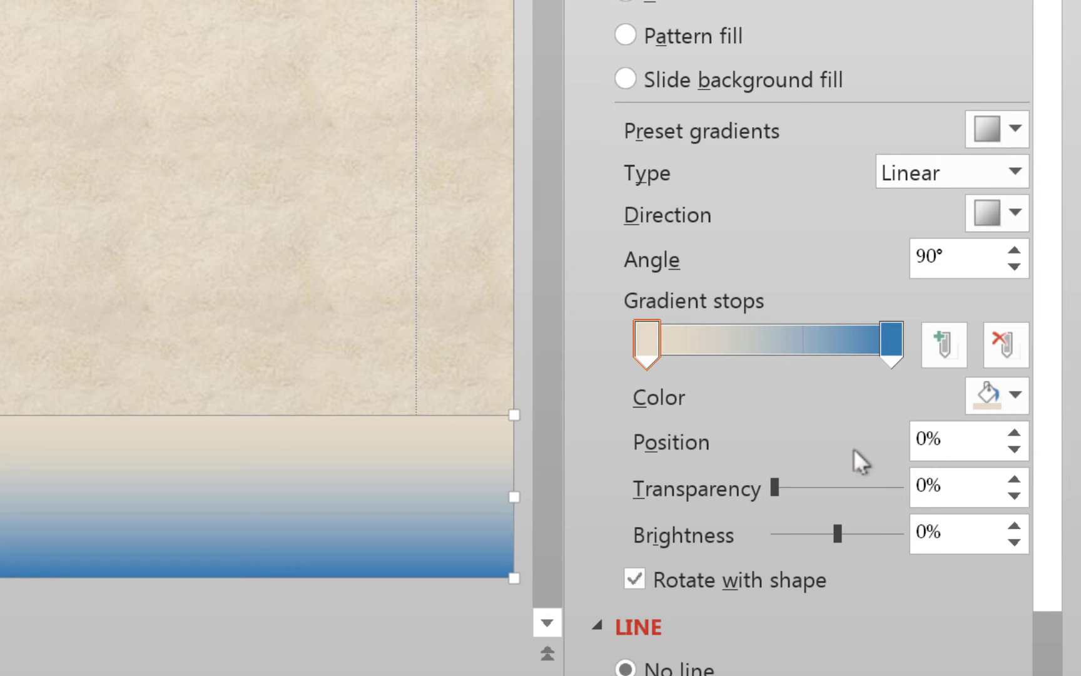
pyautogui.moveTo(774, 489); pyautogui.dragTo(1026, 504)
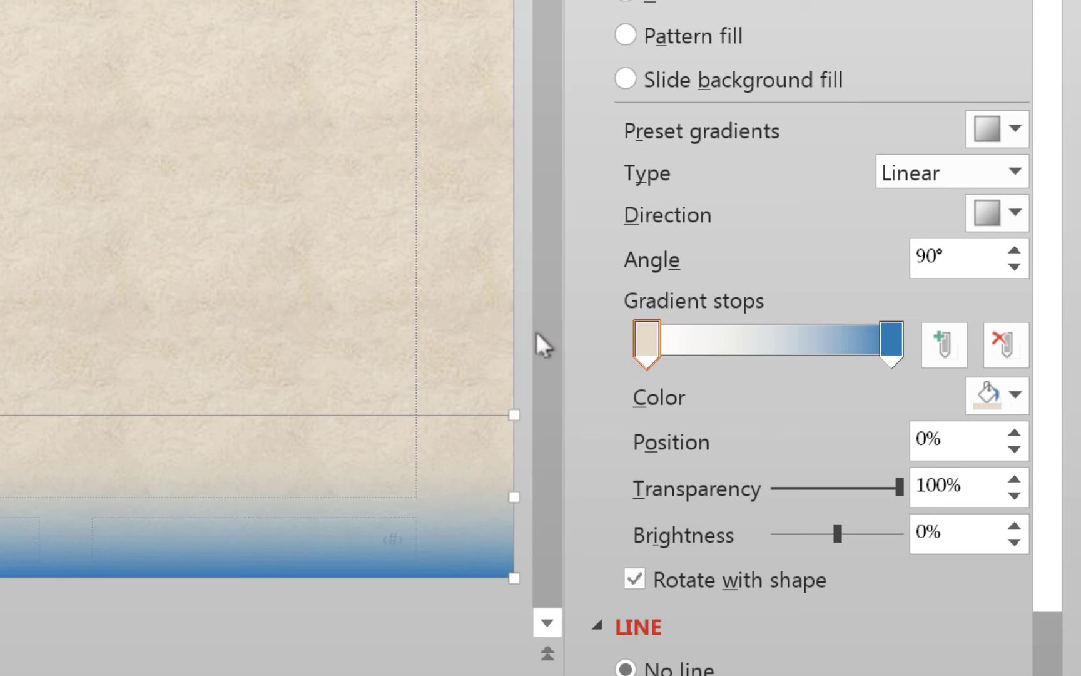
pyautogui.click(432, 262)
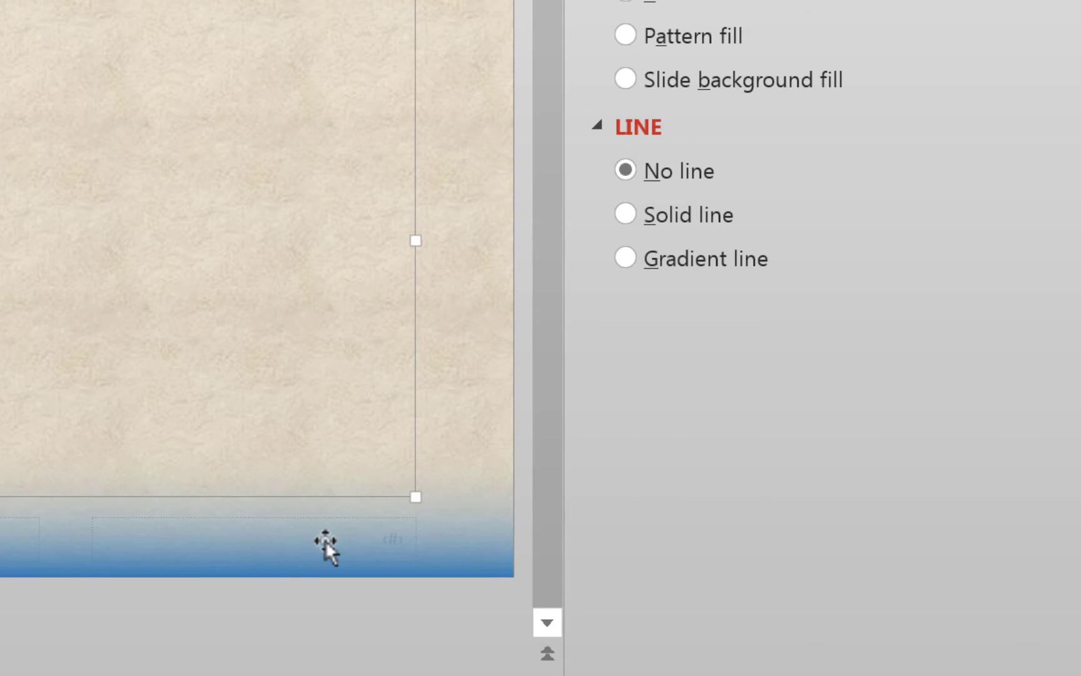
# Step: Send the gradient rectangle to the back, behind the slide master's placeholders
pyautogui.click(326, 544)
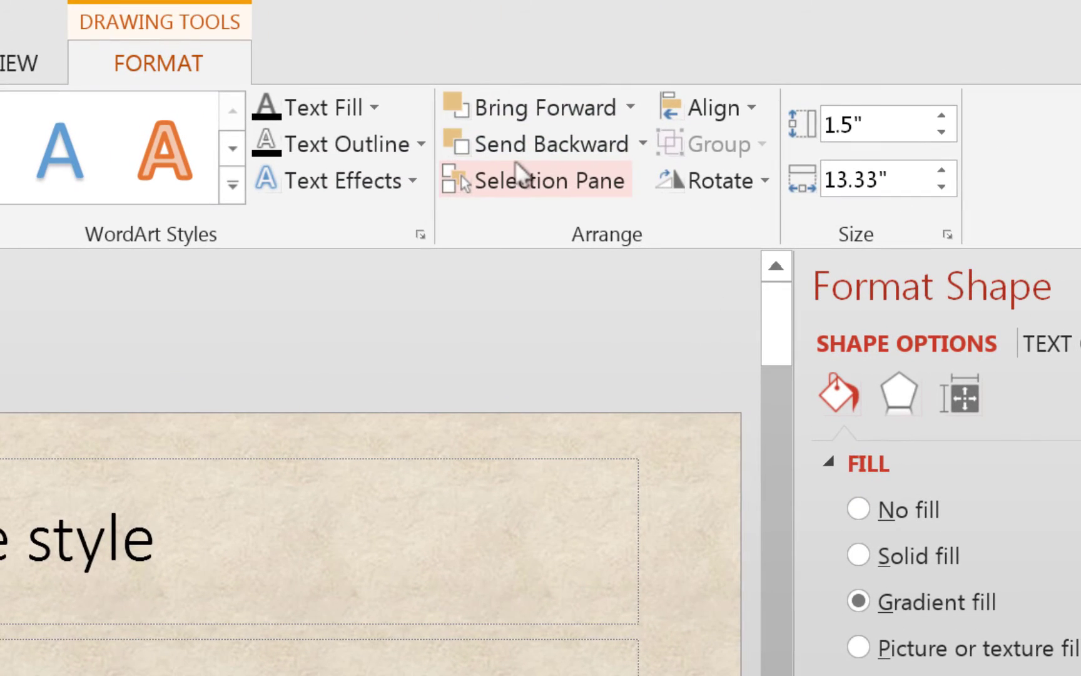
pyautogui.click(643, 143)
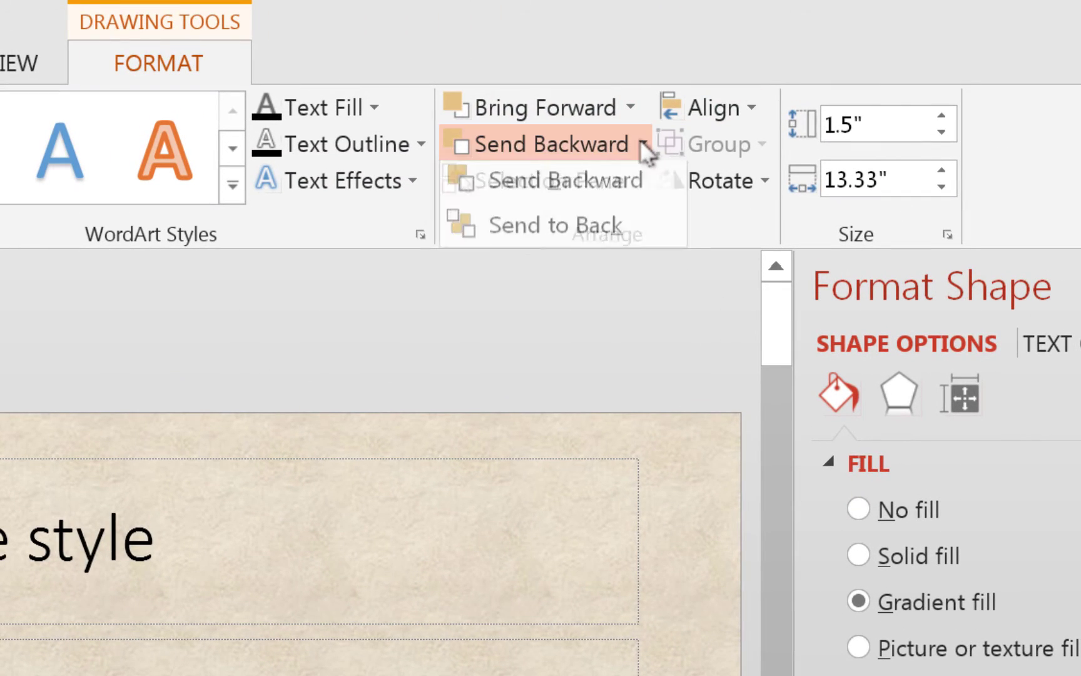
pyautogui.click(585, 233)
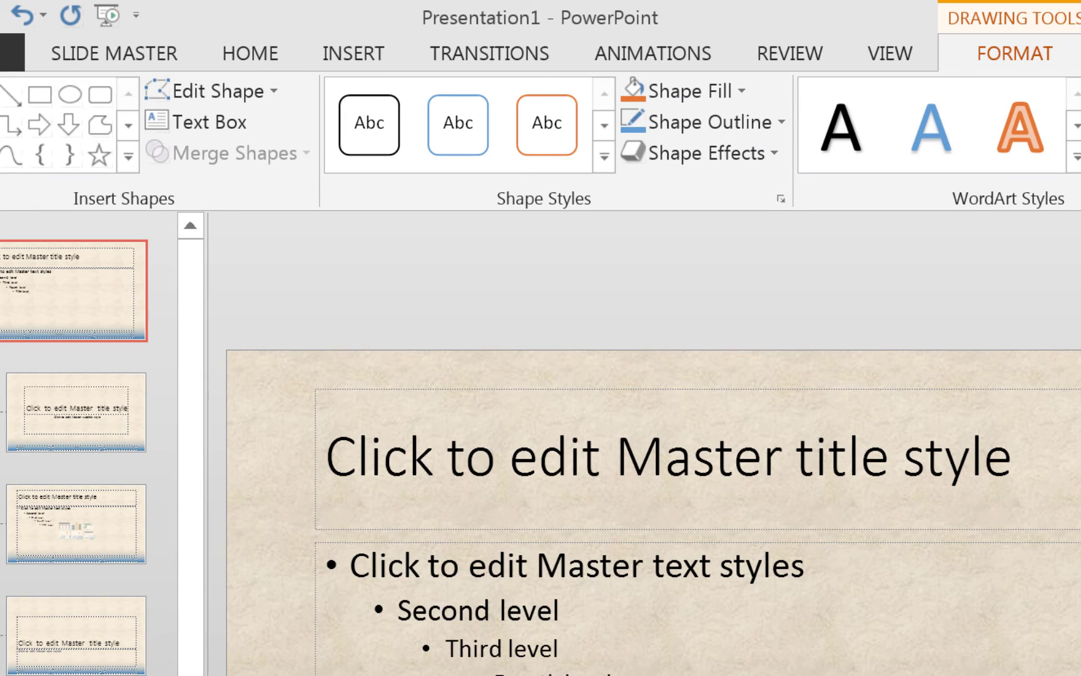
# Step: Change the whole Master title style text to the Georgia font and make it bold
pyautogui.click(658, 465)
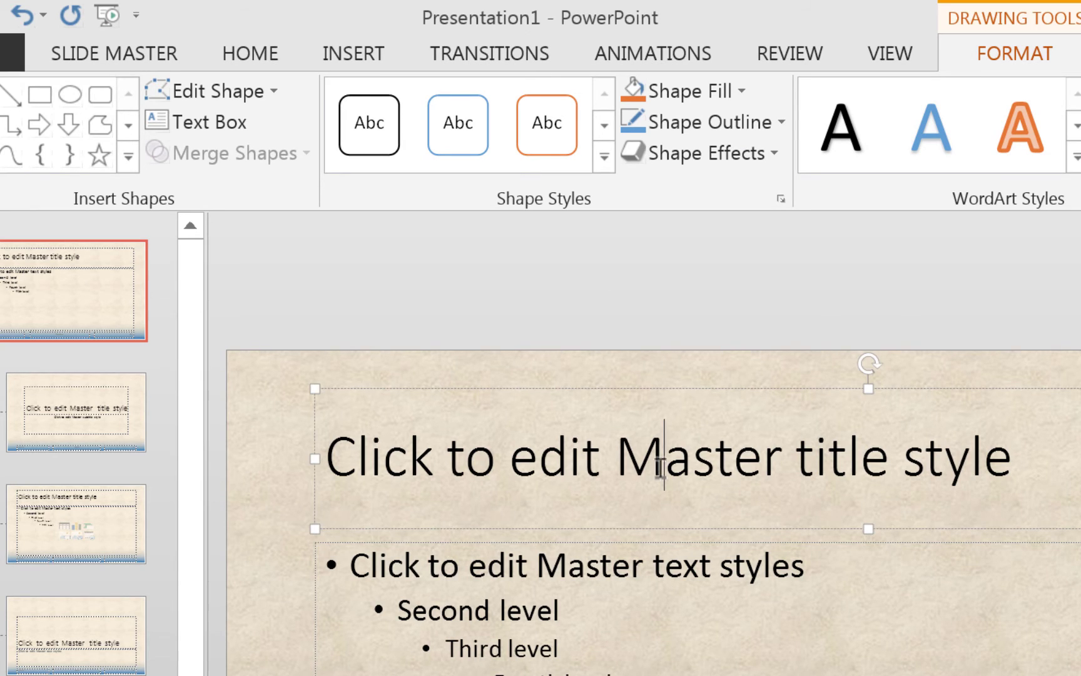
pyautogui.moveTo(999, 463); pyautogui.dragTo(350, 415)
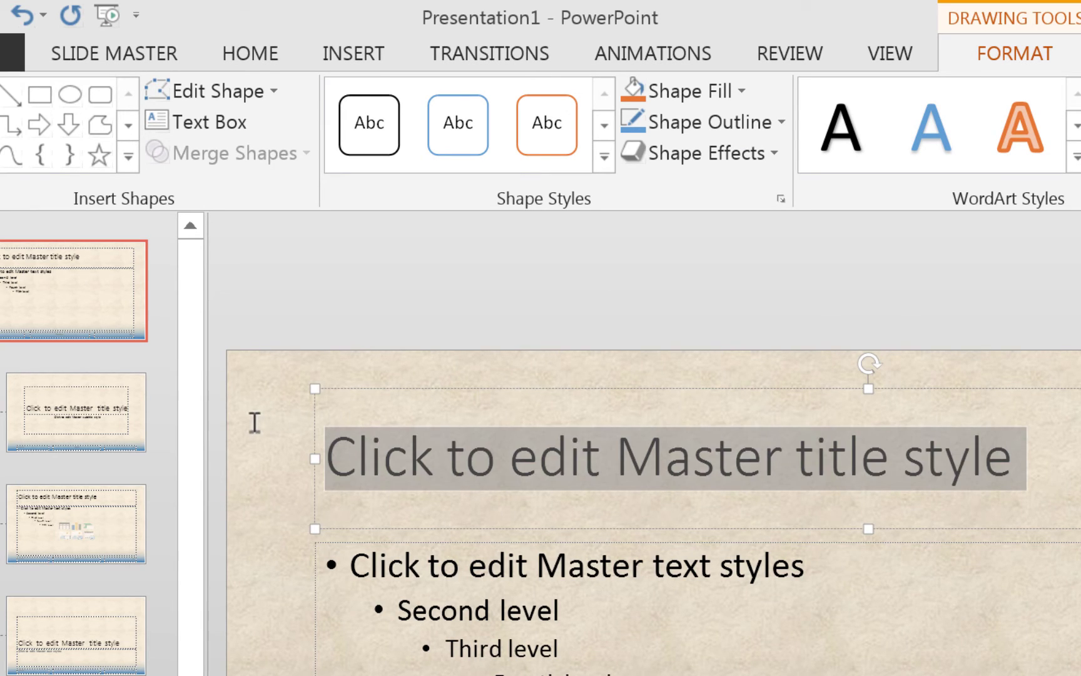
pyautogui.click(226, 53)
pyautogui.click(449, 104)
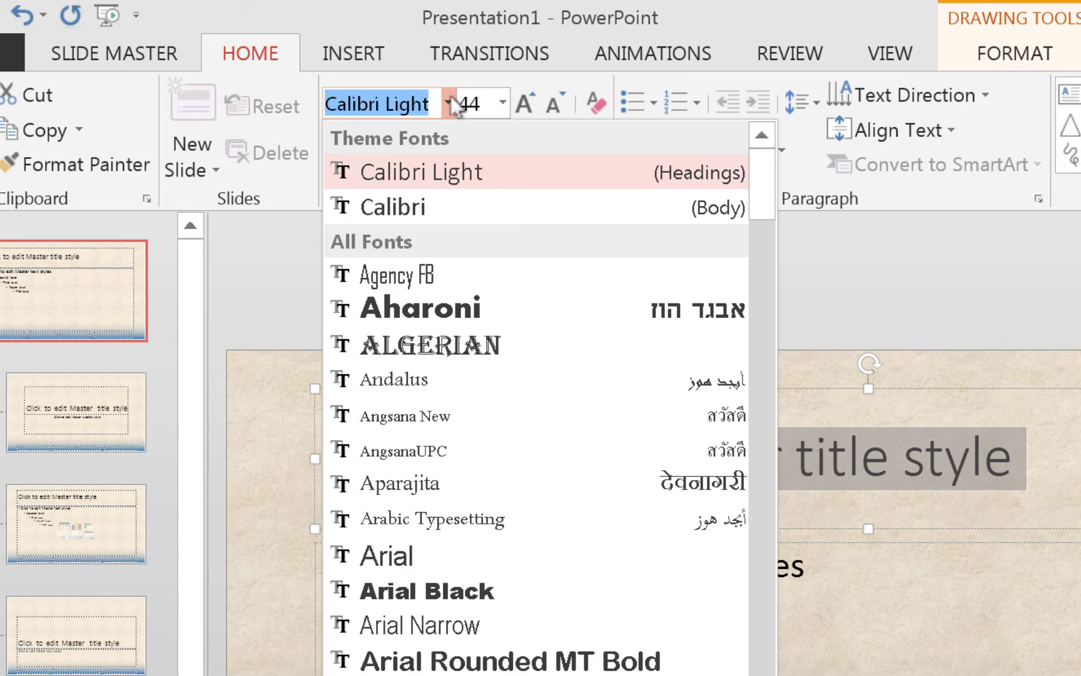
pyautogui.scroll(-4, 522, 552)
pyautogui.scroll(-1, 525, 560)
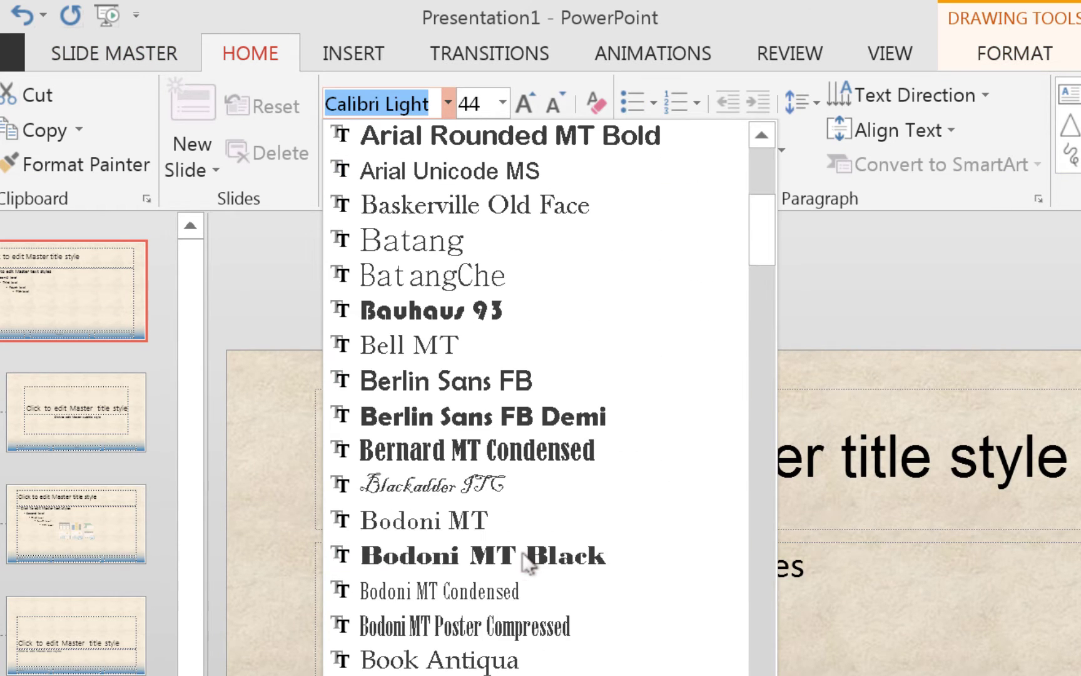
pyautogui.scroll(-4, 523, 632)
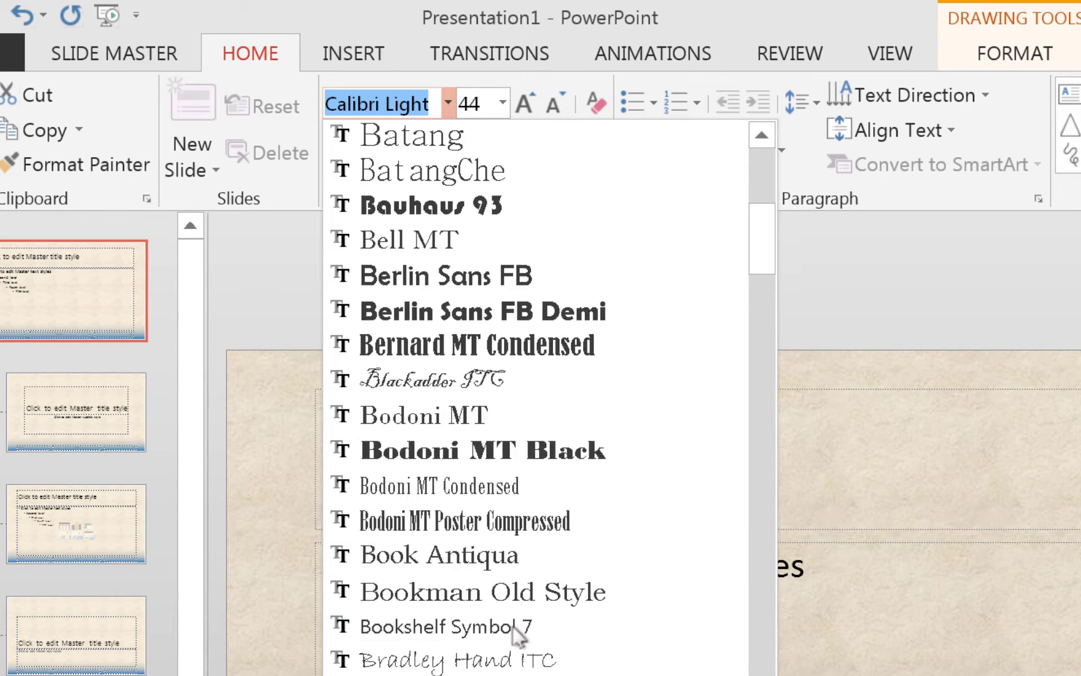
pyautogui.scroll(-2, 519, 635)
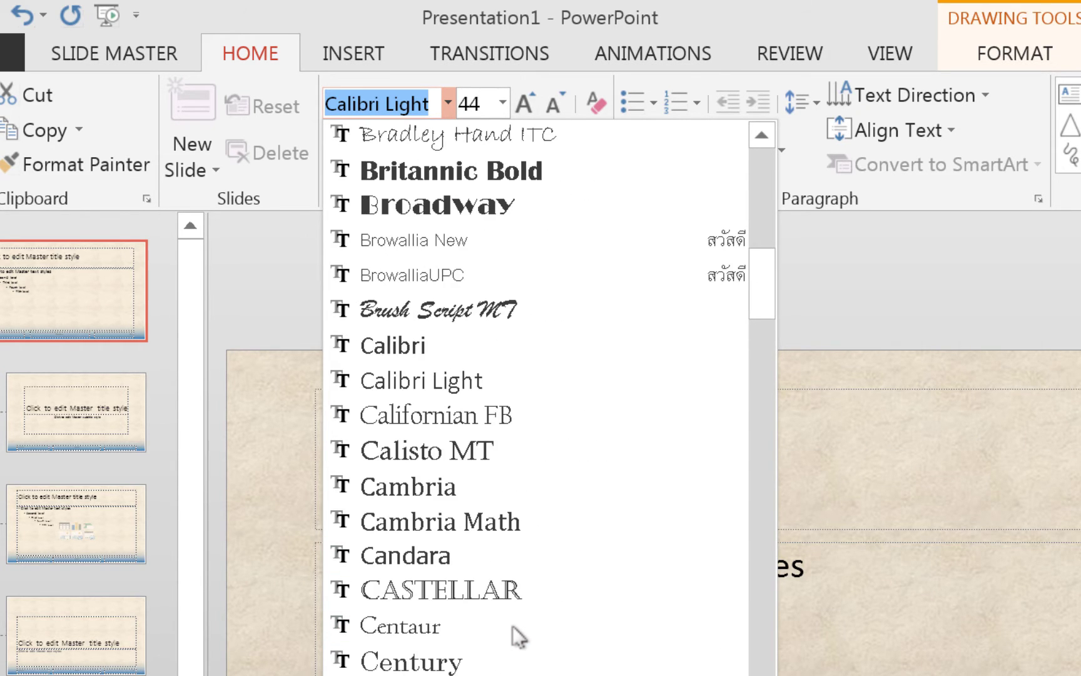
pyautogui.scroll(-4, 518, 635)
pyautogui.scroll(-9, 755, 338)
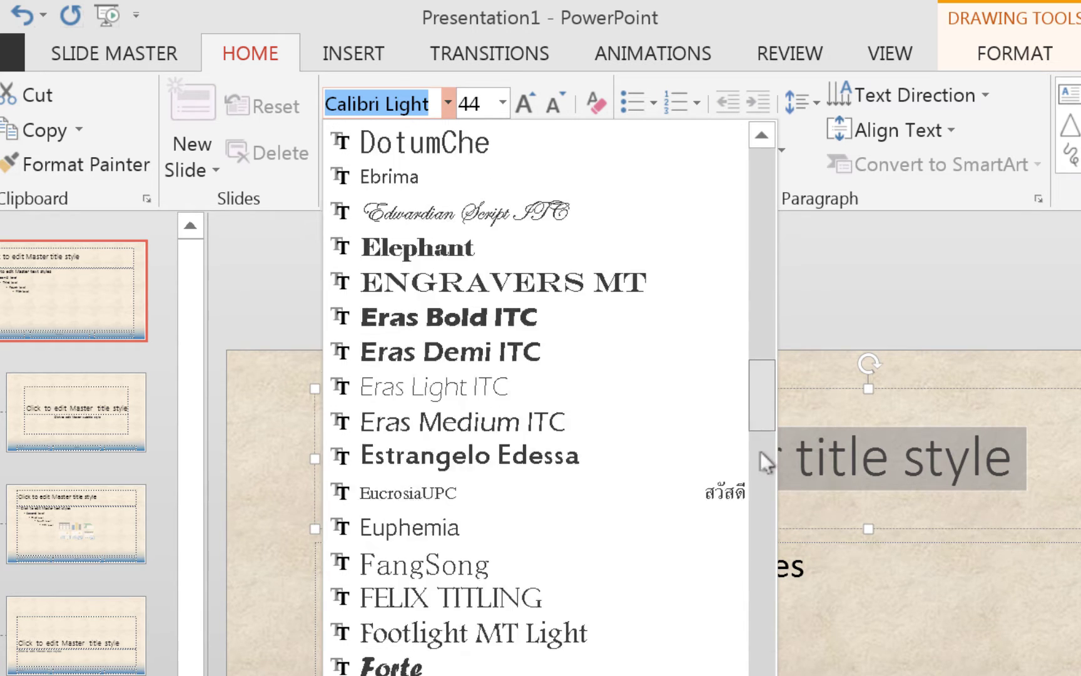
pyautogui.click(760, 484)
pyautogui.click(438, 167)
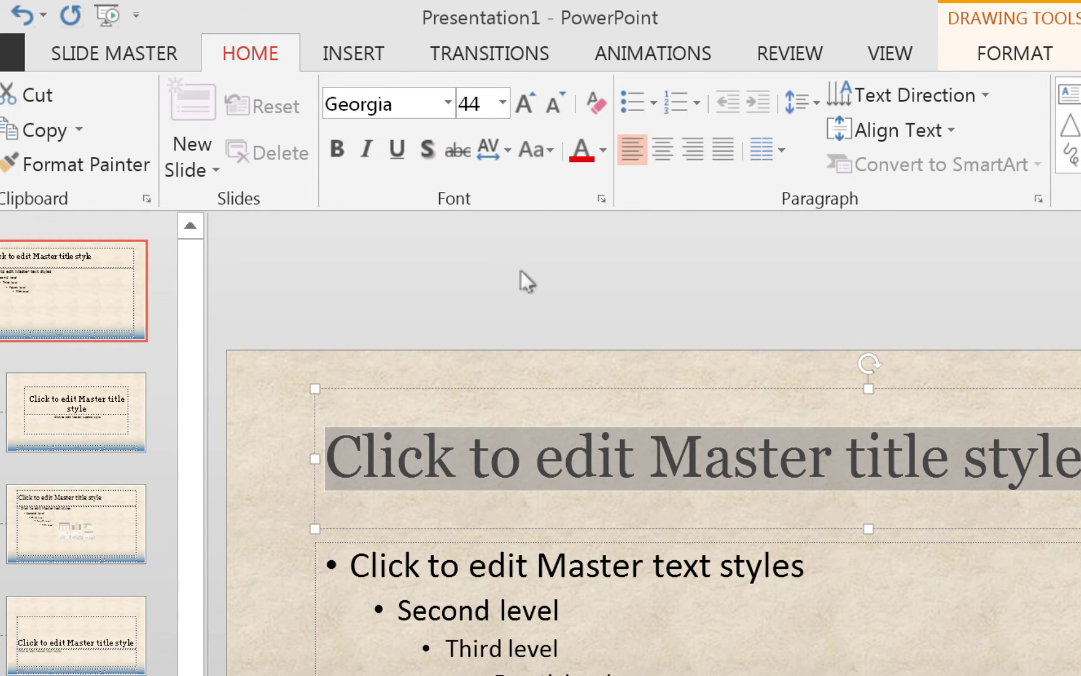
pyautogui.click(336, 148)
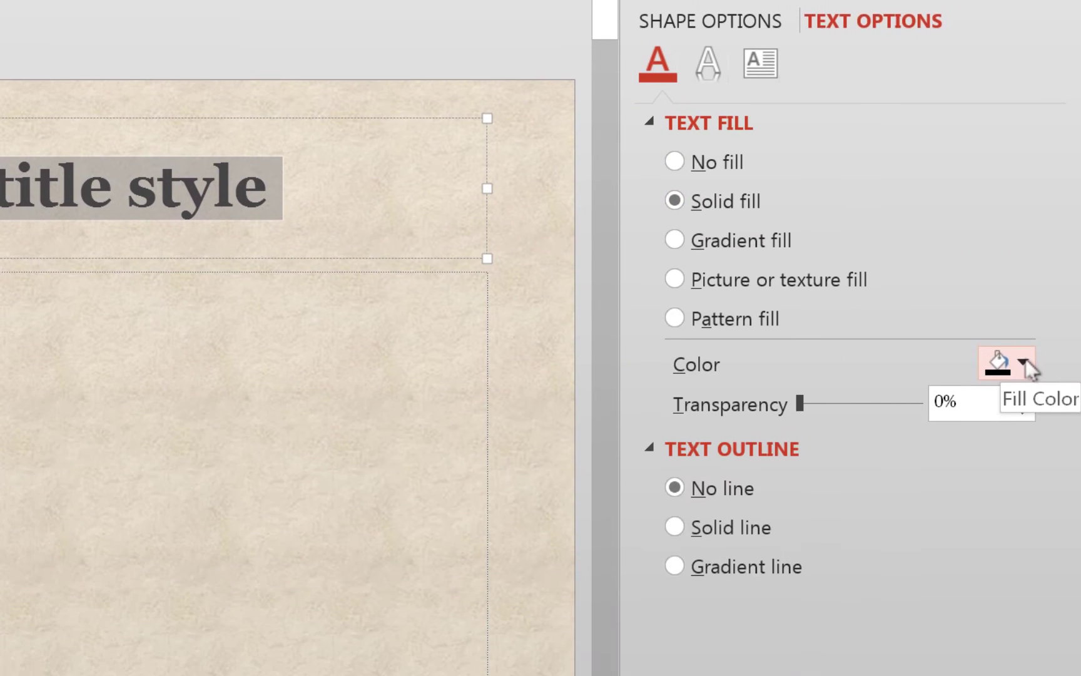
# Step: Colour the Master title text blue by sampling the lower gradient band with the Eyedropper as its text fill
pyautogui.click(1023, 361)
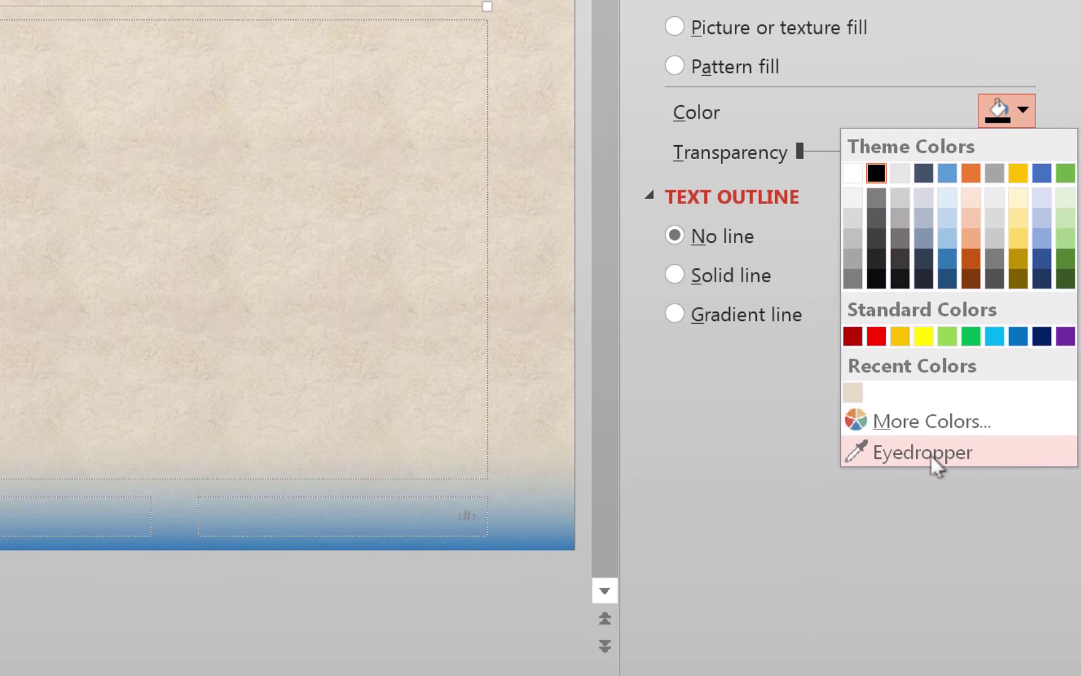
pyautogui.click(923, 452)
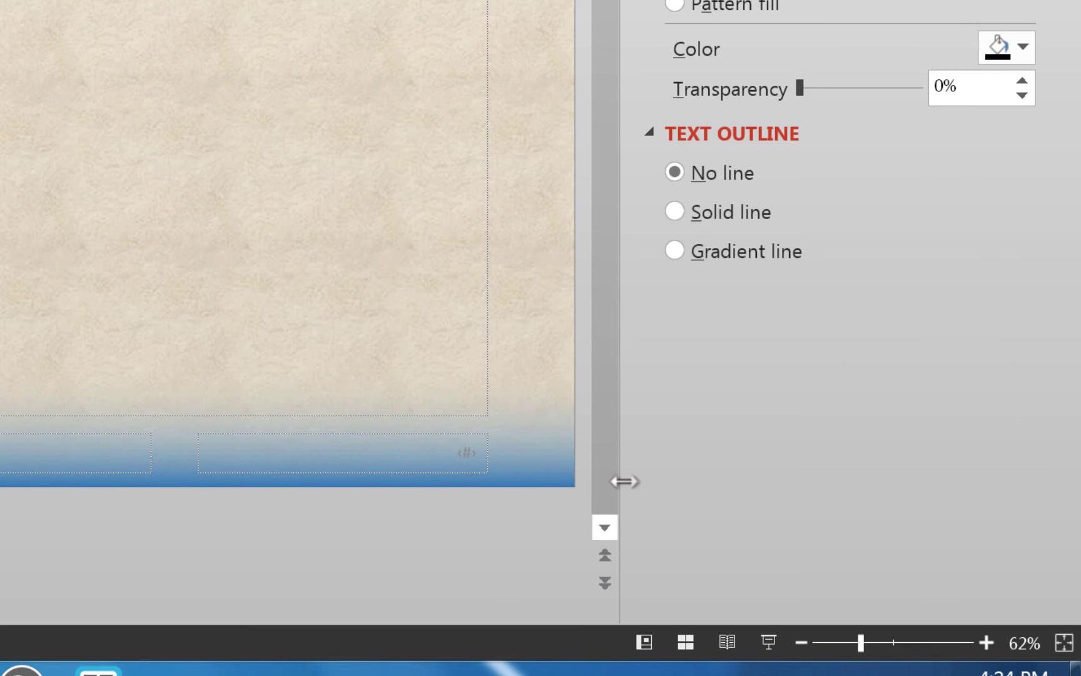
pyautogui.click(568, 474)
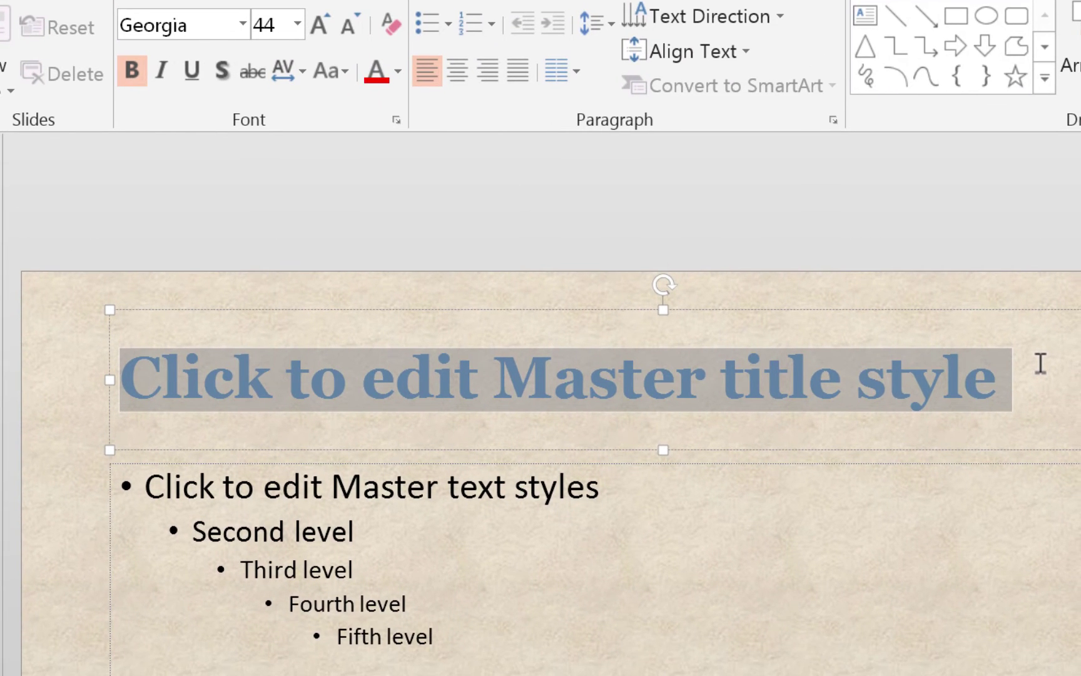
# Step: Remove the bullet from the first-level Master text and colour that line with the warm grey theme colour
pyautogui.click(460, 487)
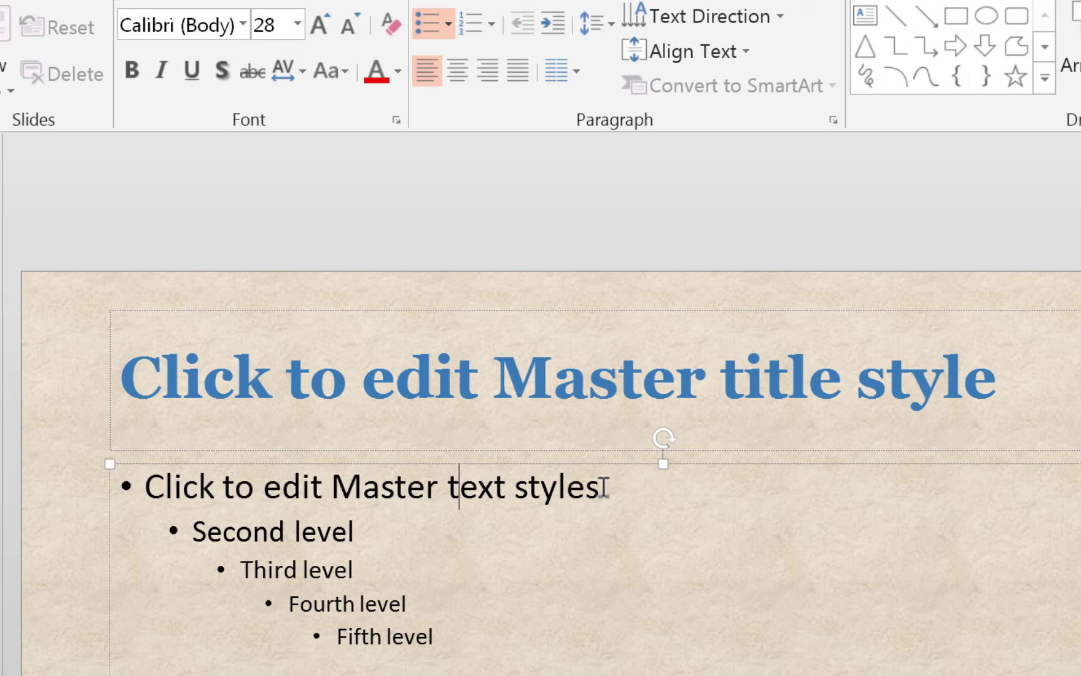
pyautogui.click(602, 487)
pyautogui.moveTo(380, 487); pyautogui.dragTo(181, 490)
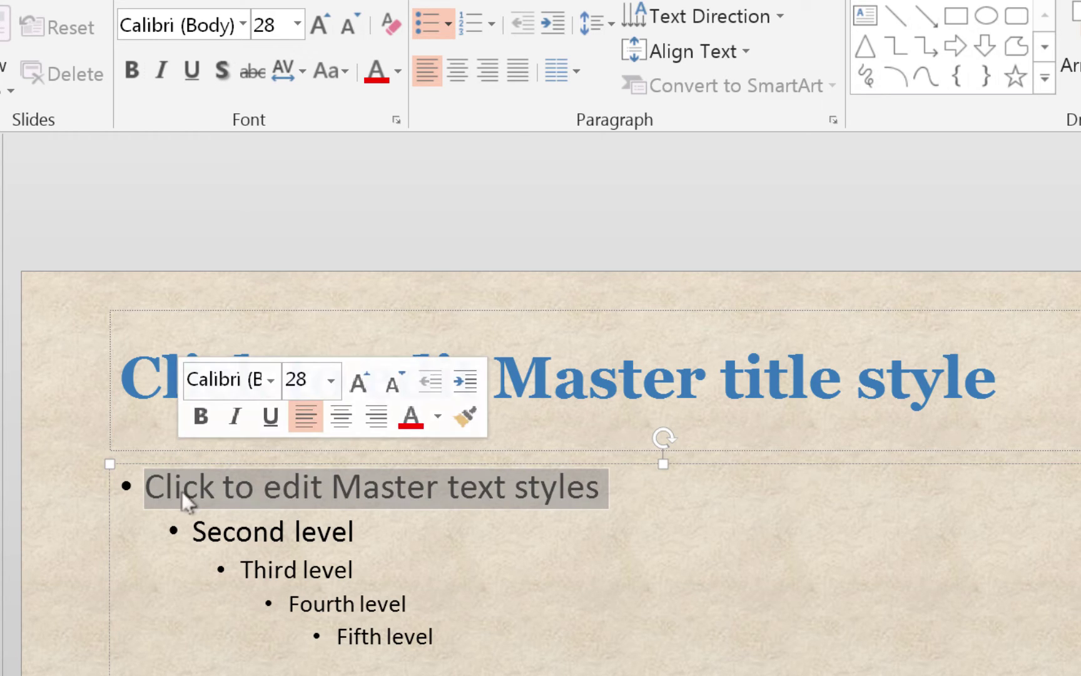
pyautogui.click(424, 23)
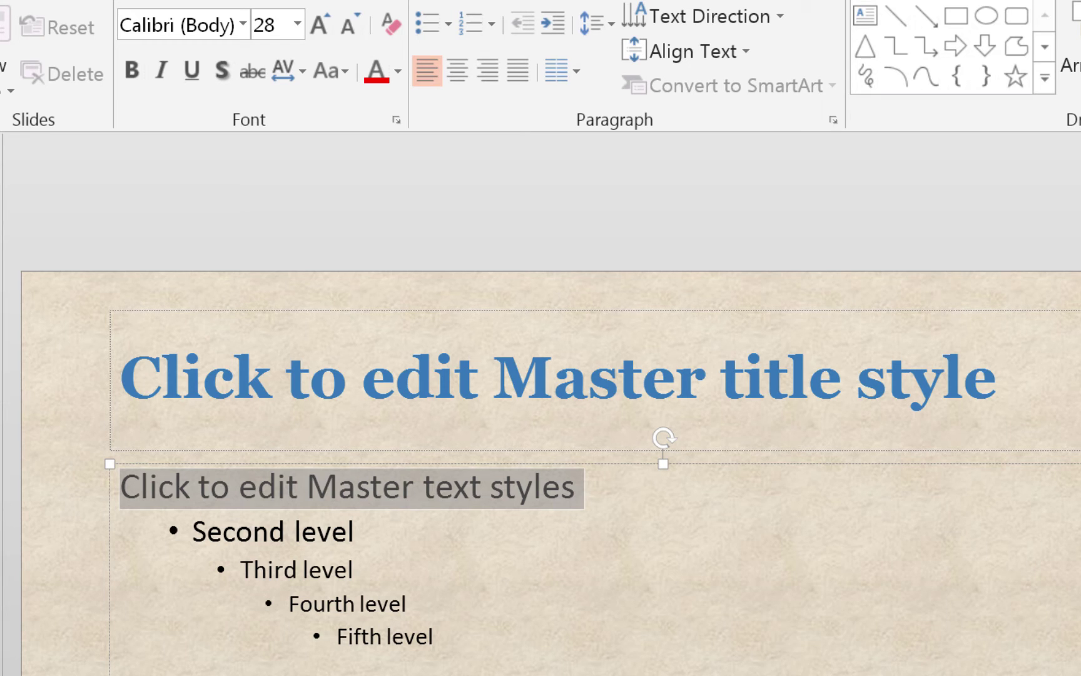
pyautogui.click(397, 71)
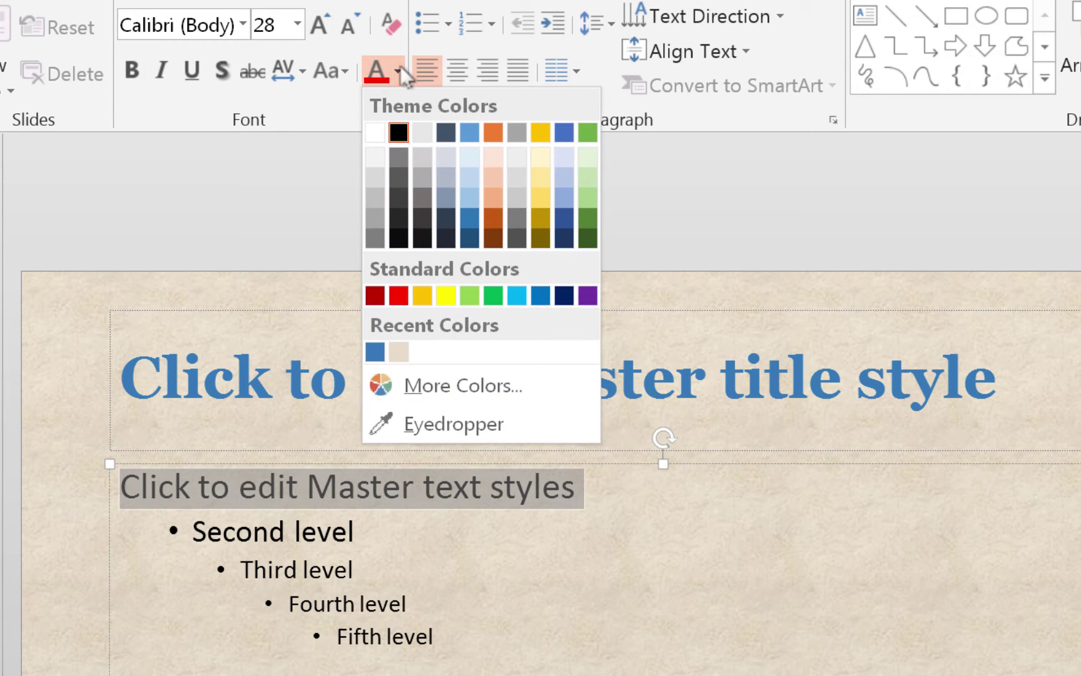
pyautogui.click(421, 195)
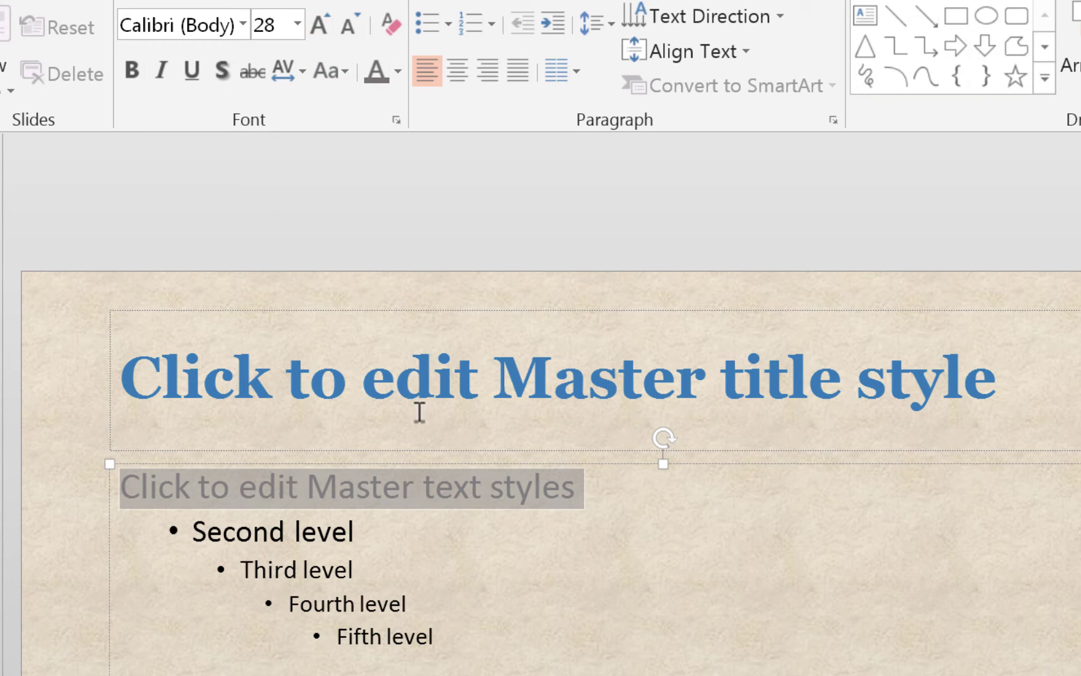
pyautogui.click(512, 498)
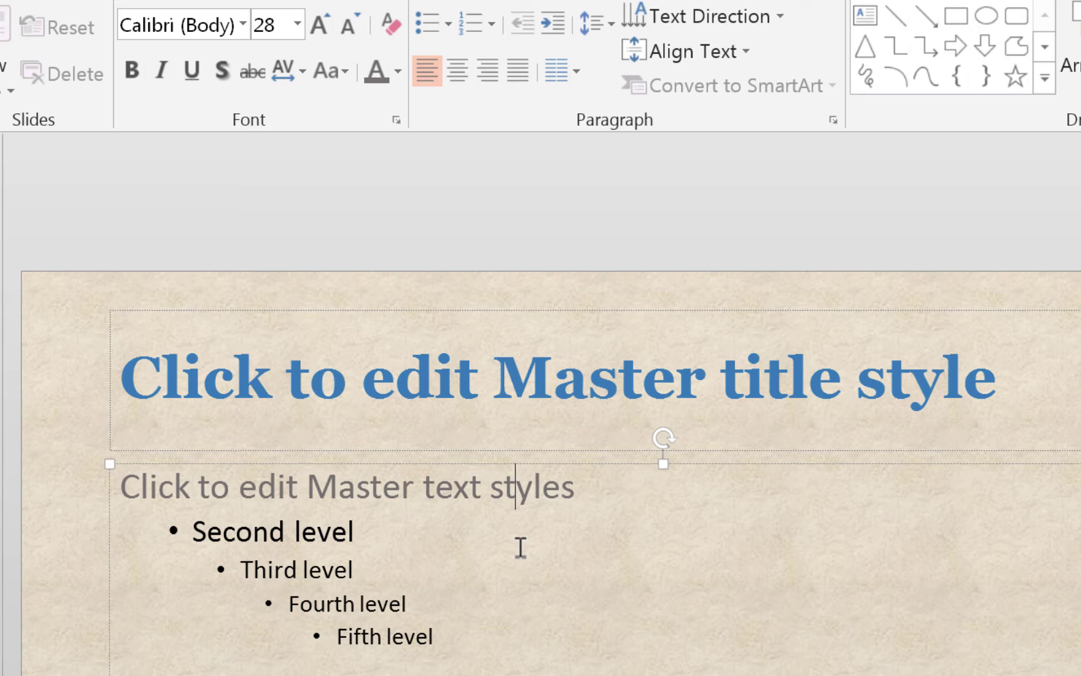
# Step: Change the bullet of the second-level Master text to a filled square
pyautogui.click(222, 532)
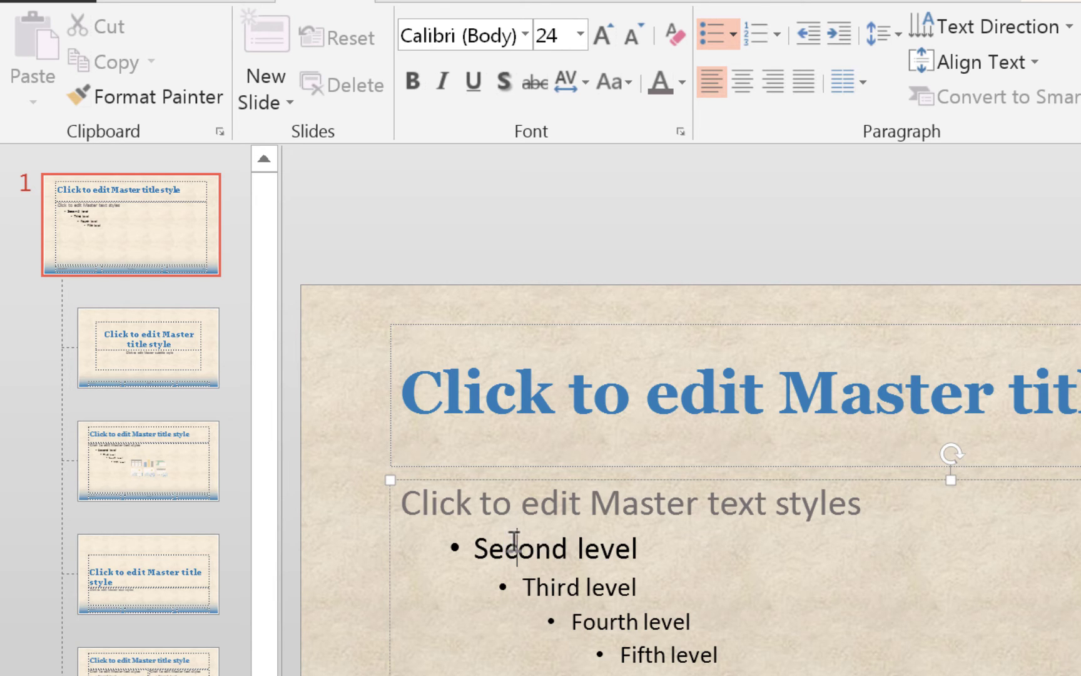
pyautogui.click(733, 33)
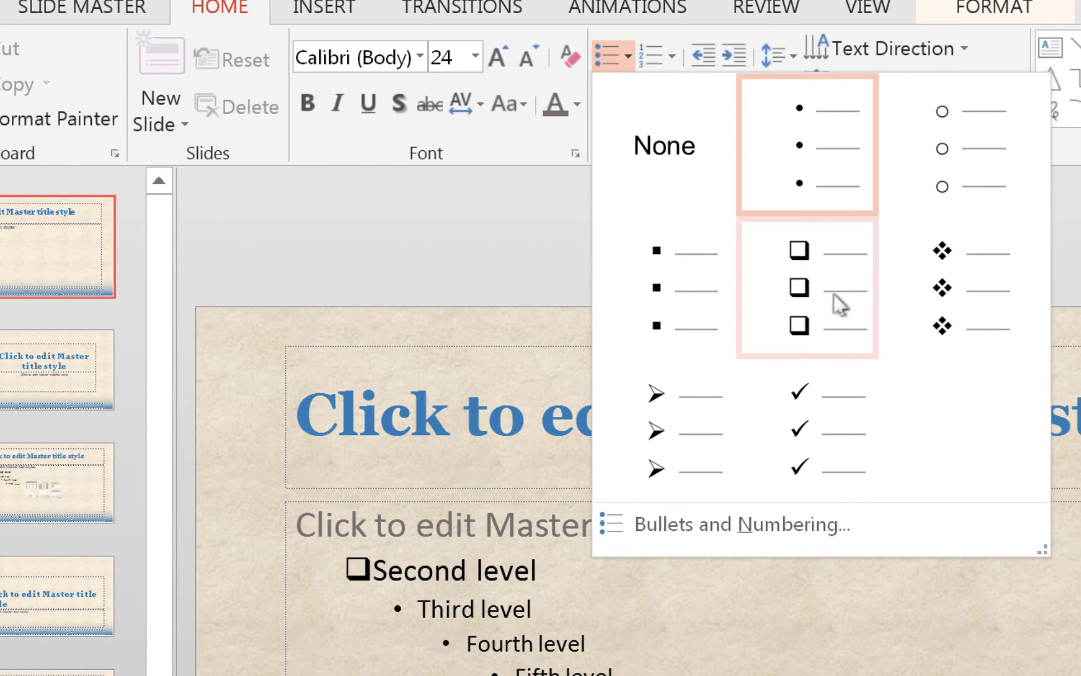
pyautogui.click(671, 264)
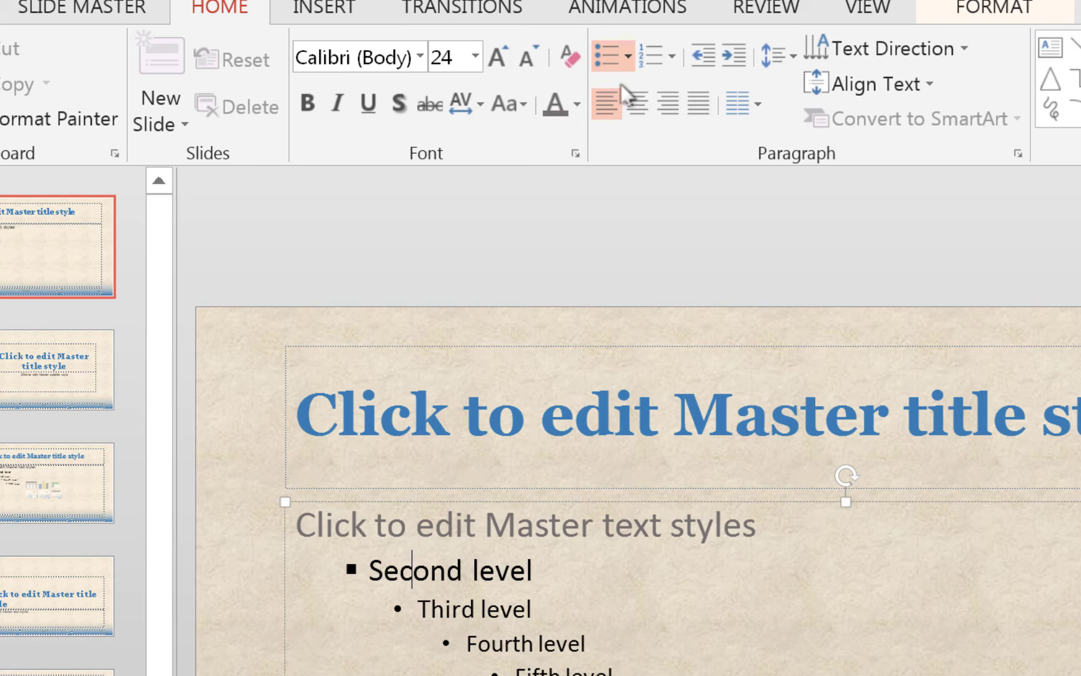
# Step: Colour the second-level square bullet with the recently used blue that matches the title
pyautogui.click(627, 57)
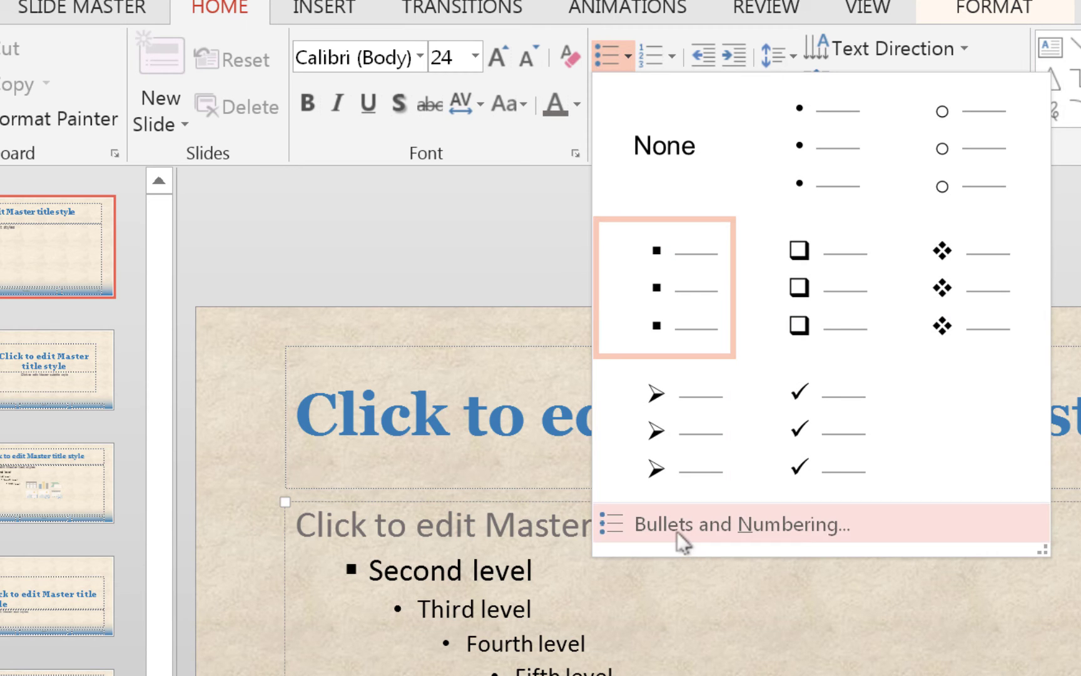
pyautogui.click(723, 520)
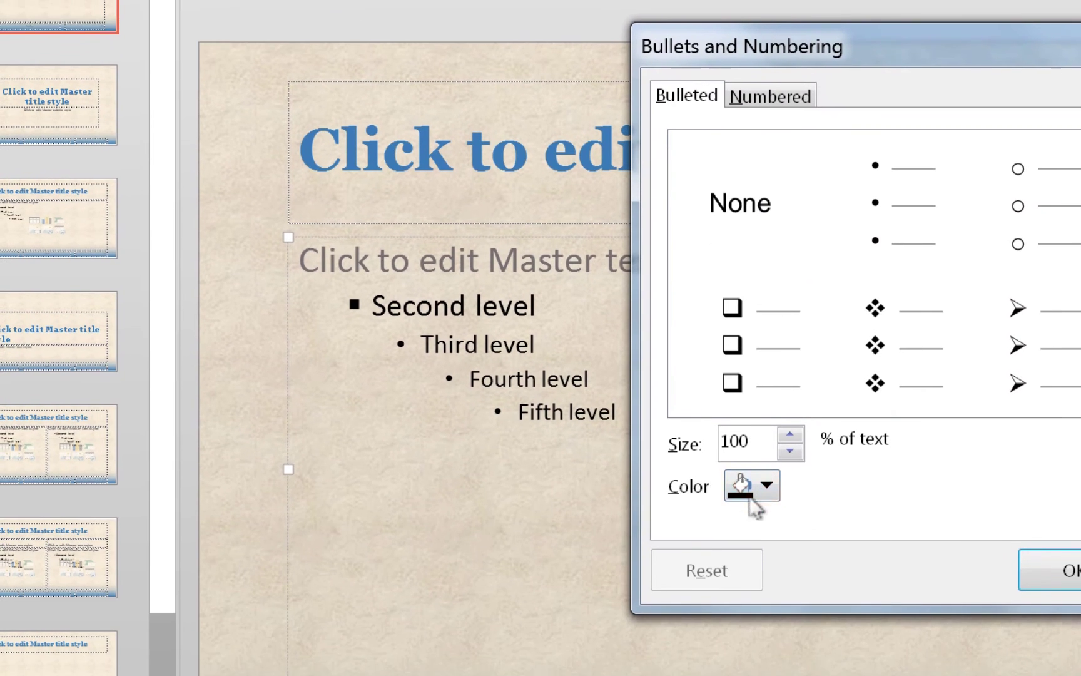
pyautogui.click(767, 475)
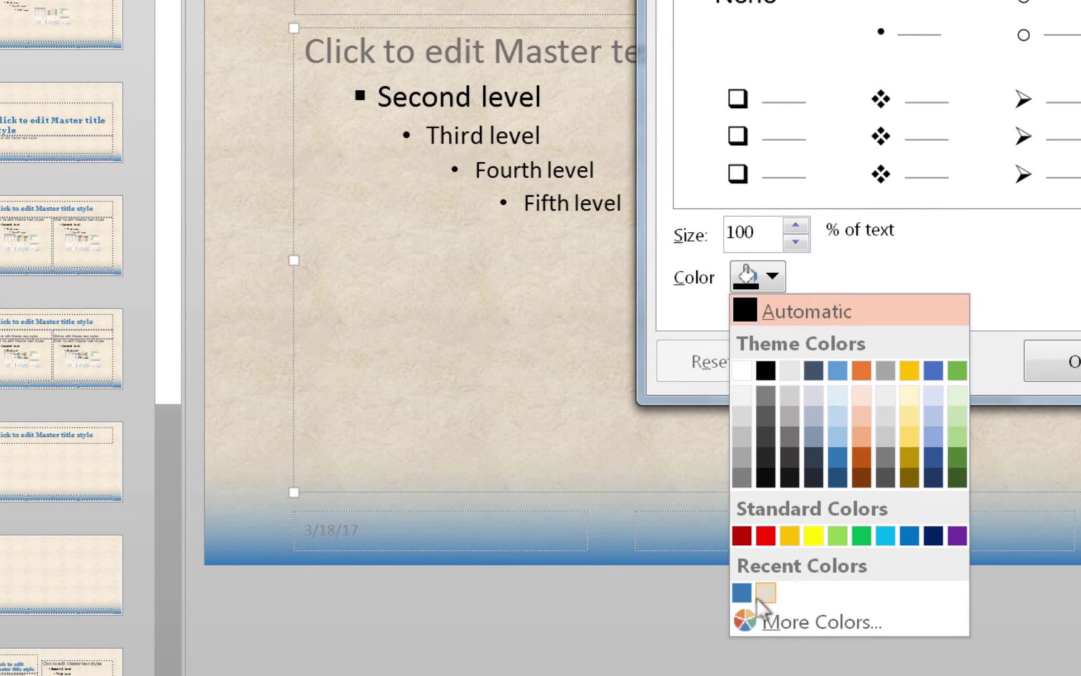
pyautogui.click(742, 592)
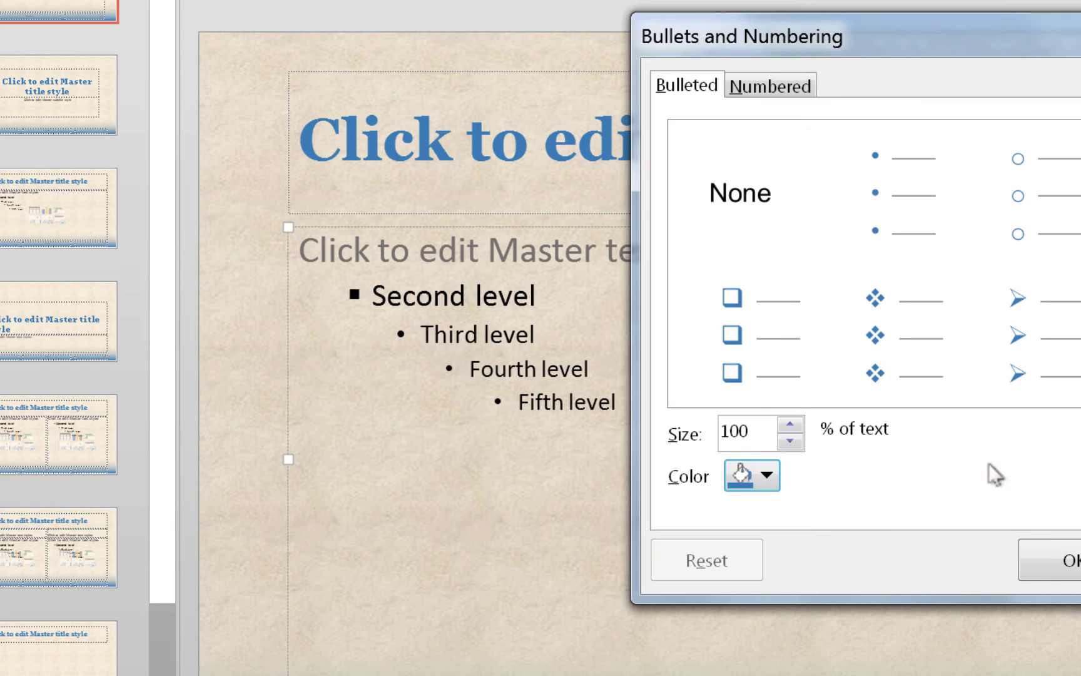
pyautogui.click(1053, 554)
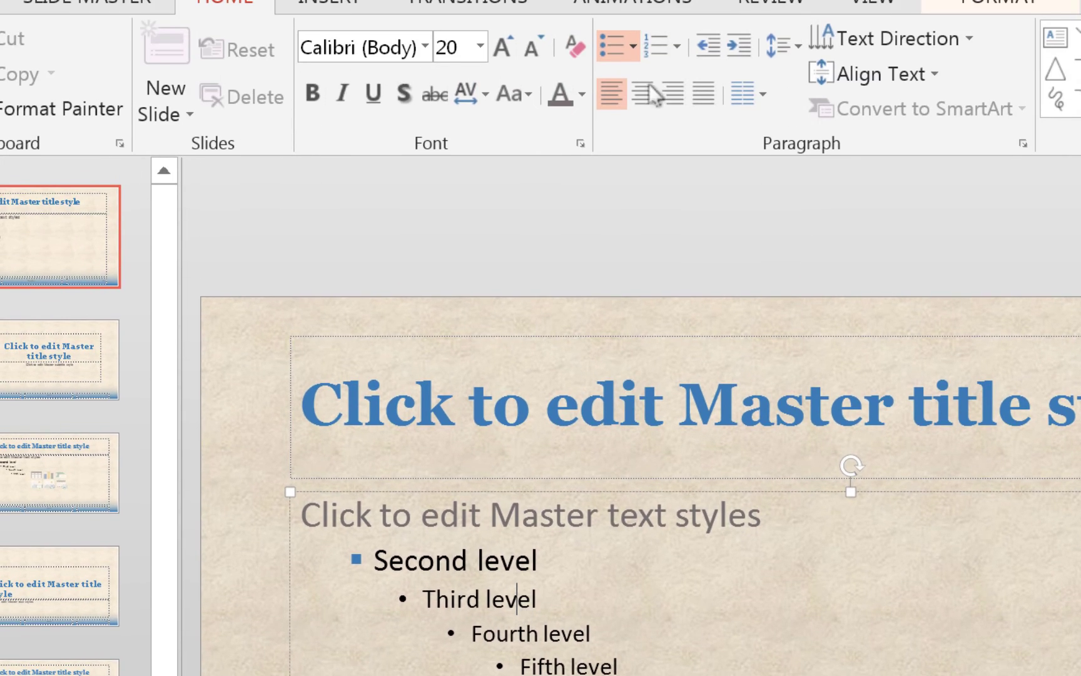
# Step: Number the third-level Master text in the 1. 2. 3. style and the fourth level in the a) b) c) style
pyautogui.click(677, 46)
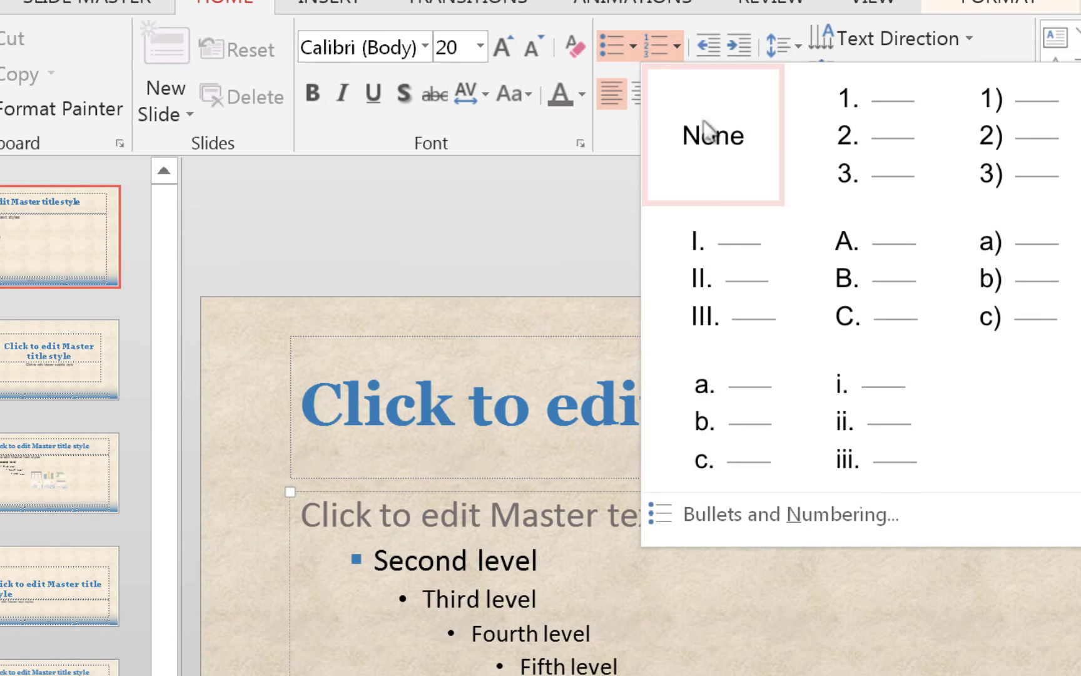
pyautogui.click(871, 130)
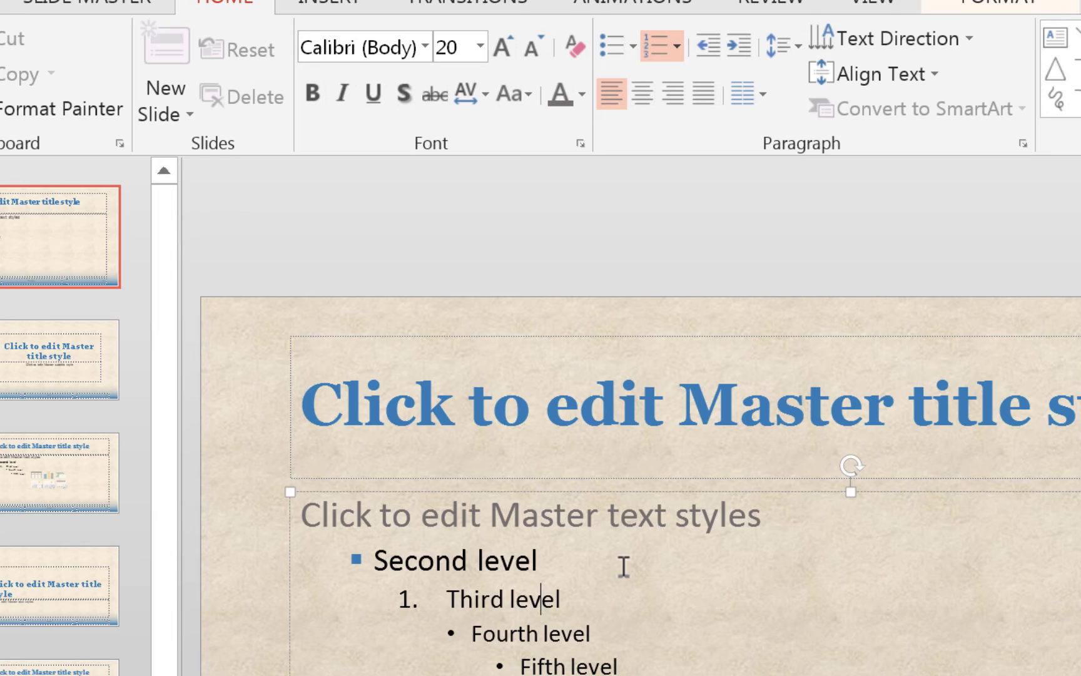
pyautogui.click(527, 633)
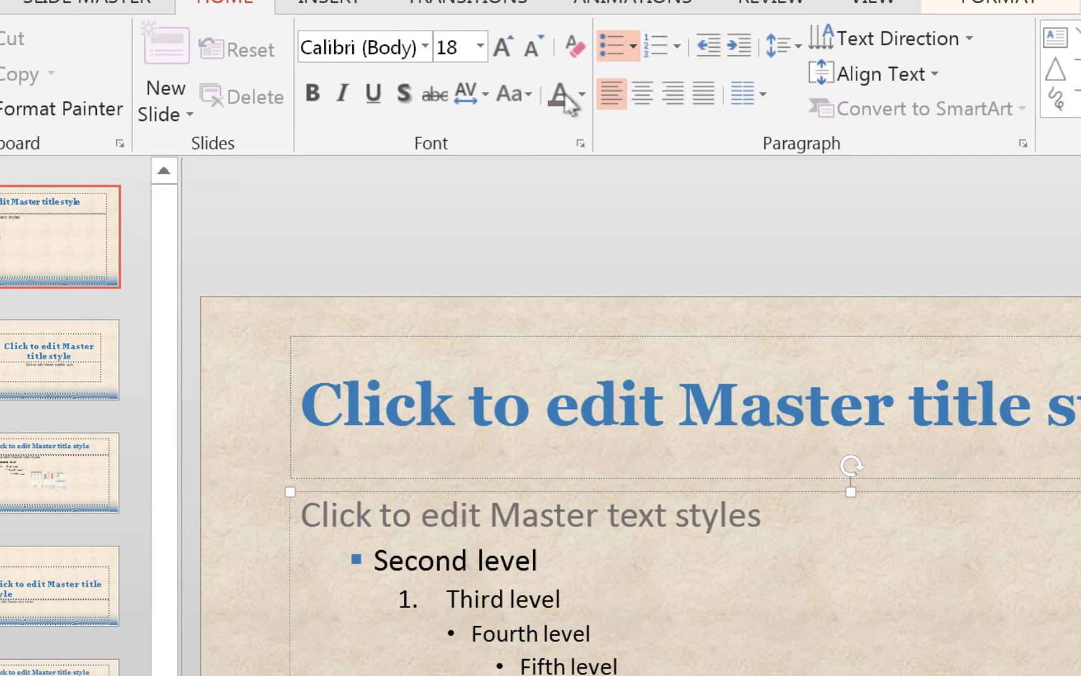
pyautogui.click(677, 46)
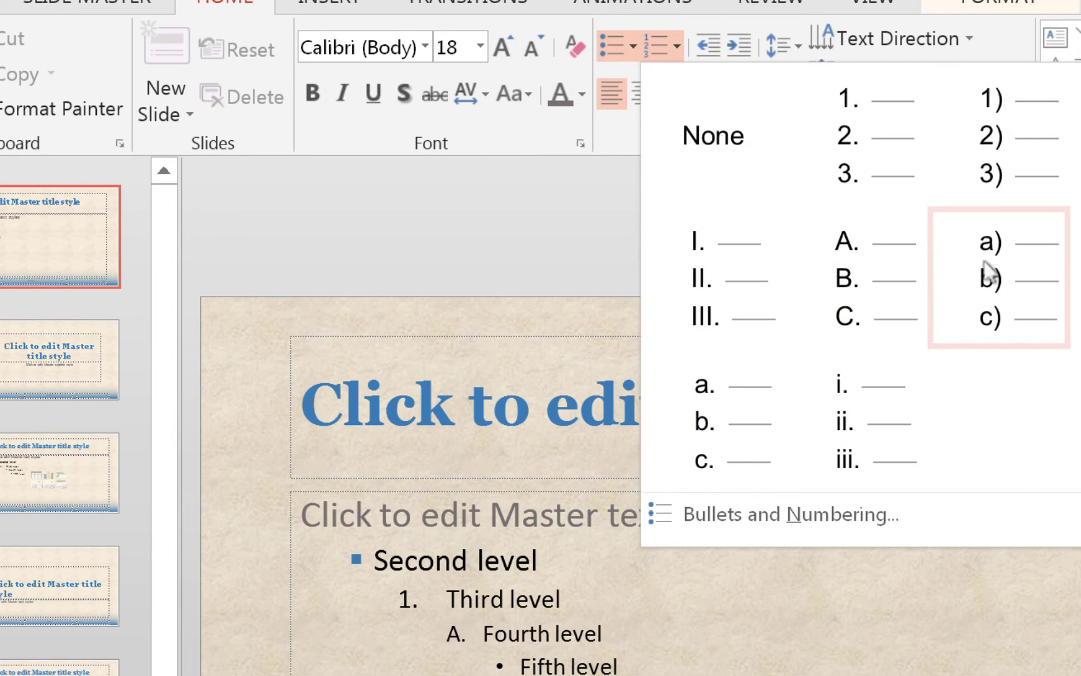
pyautogui.click(996, 287)
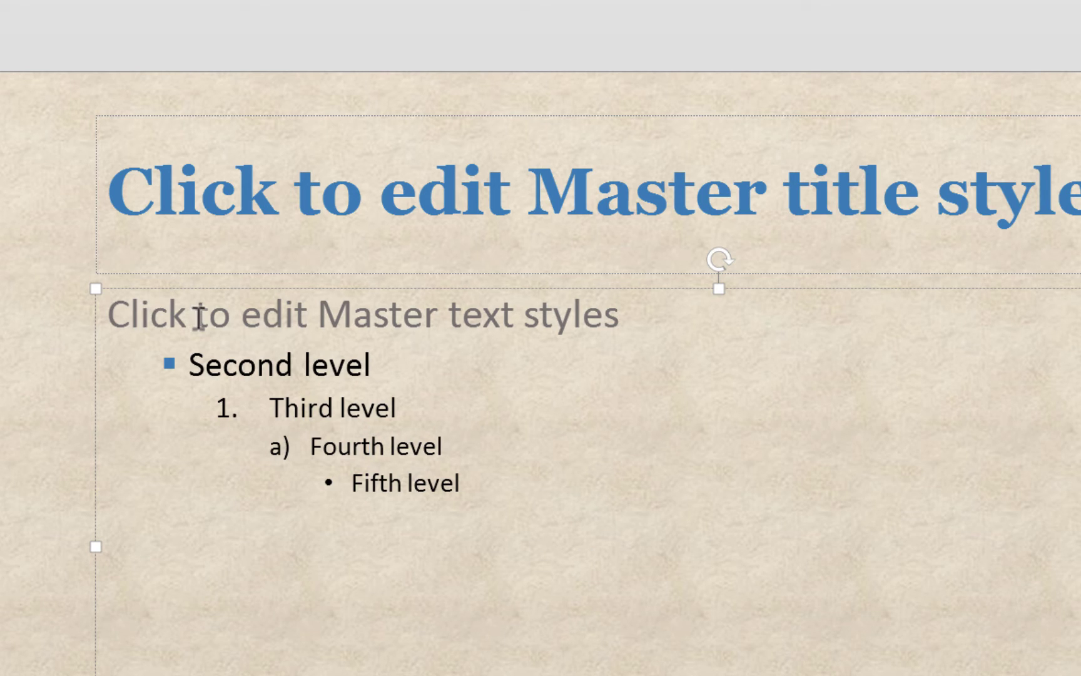
# Step: Set the font size of the first-level Master text to 32 and of the second level to 28
pyautogui.moveTo(107, 309); pyautogui.dragTo(567, 330)
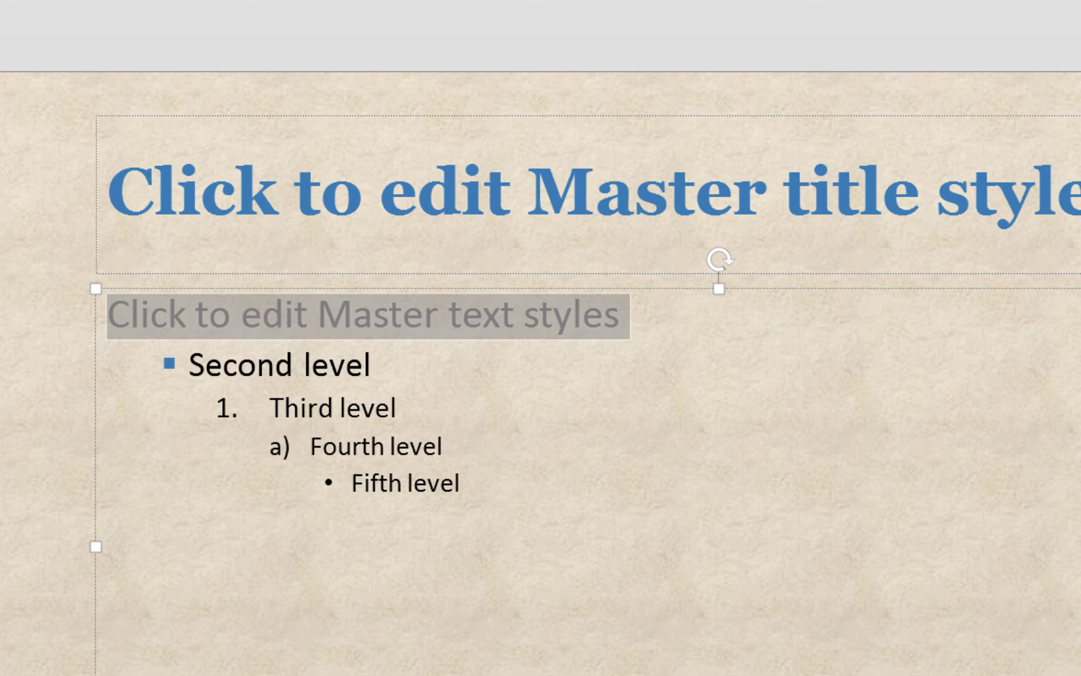
pyautogui.click(316, 90)
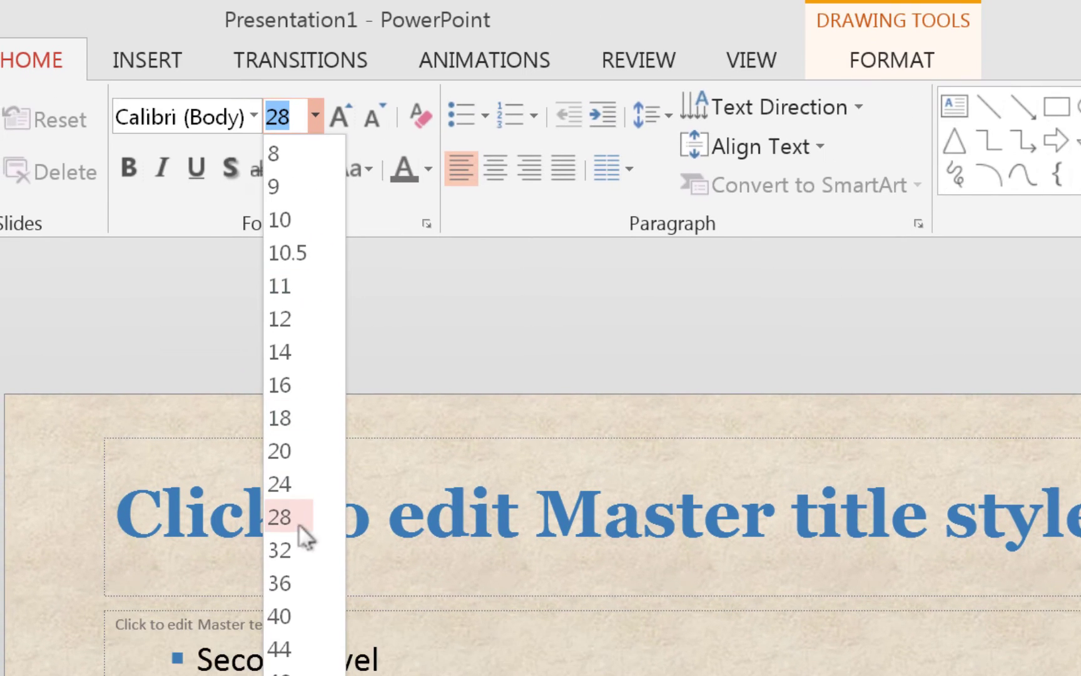
pyautogui.click(288, 550)
pyautogui.click(311, 604)
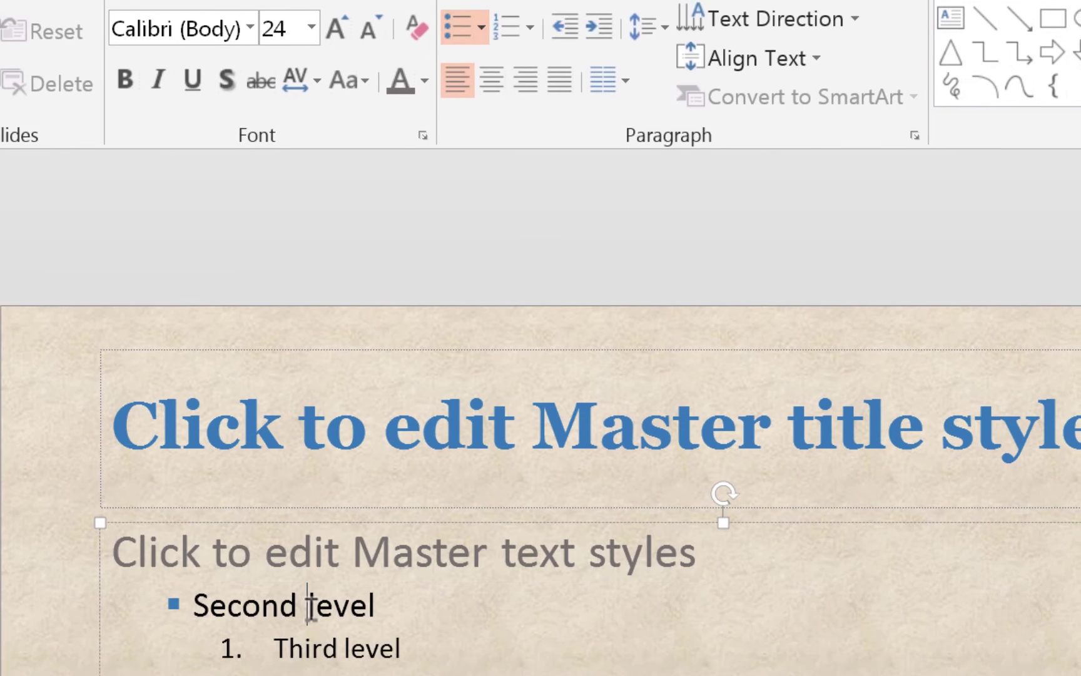
pyautogui.moveTo(194, 596); pyautogui.dragTo(448, 610)
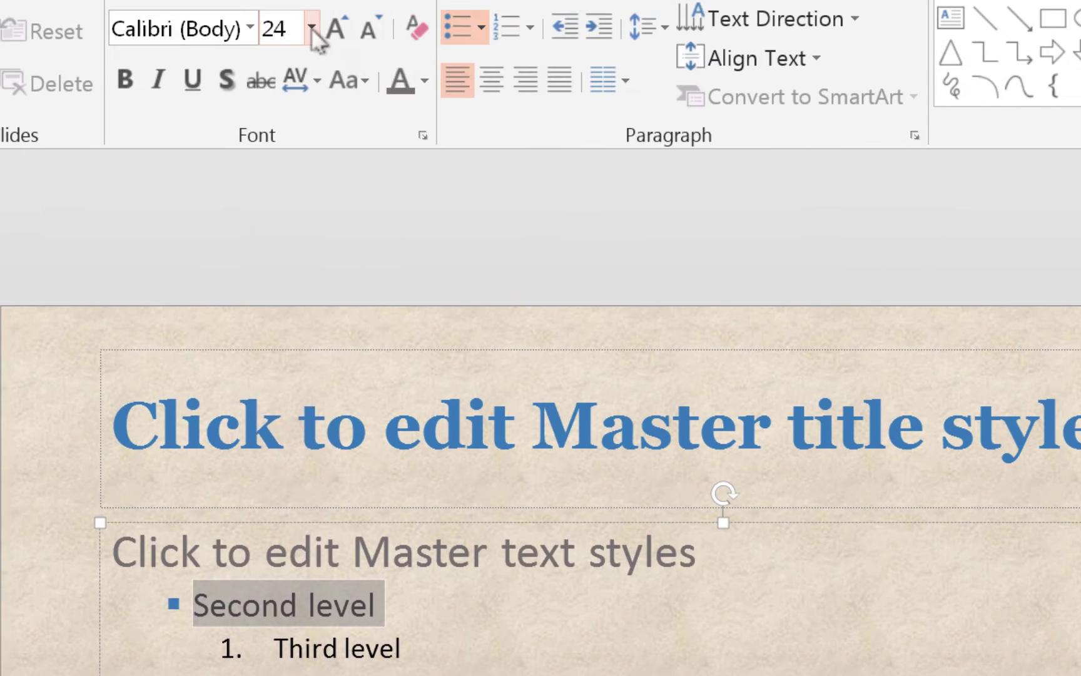
pyautogui.click(314, 30)
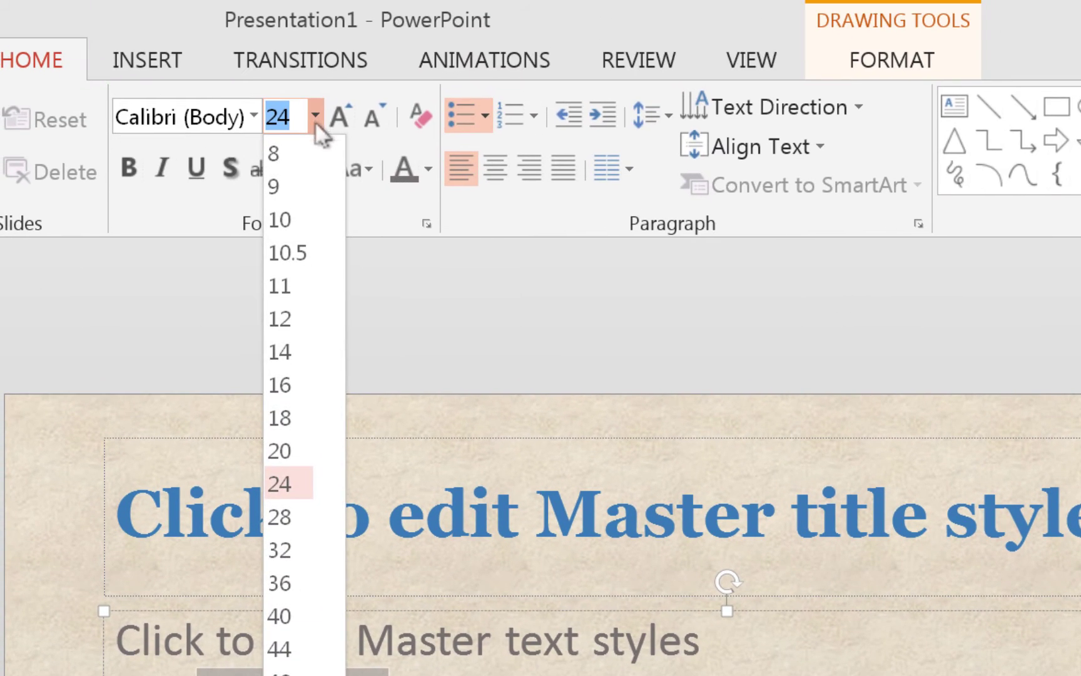
pyautogui.click(284, 518)
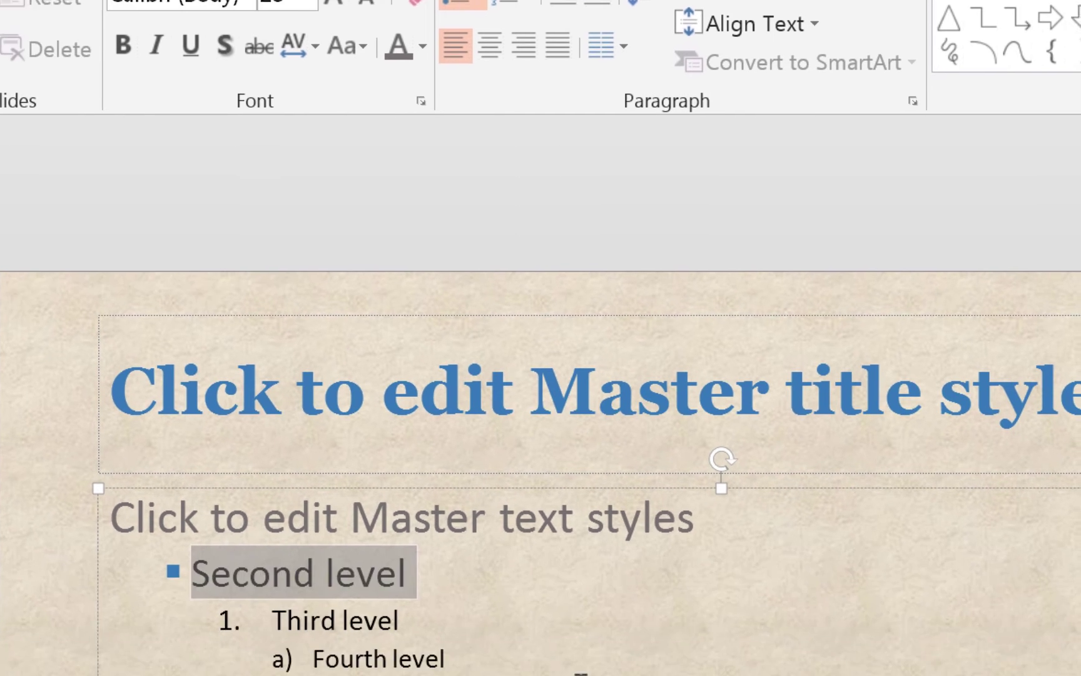
# Step: Increase the third-level Master text to font size 24 and close the slide master view
pyautogui.click(572, 482)
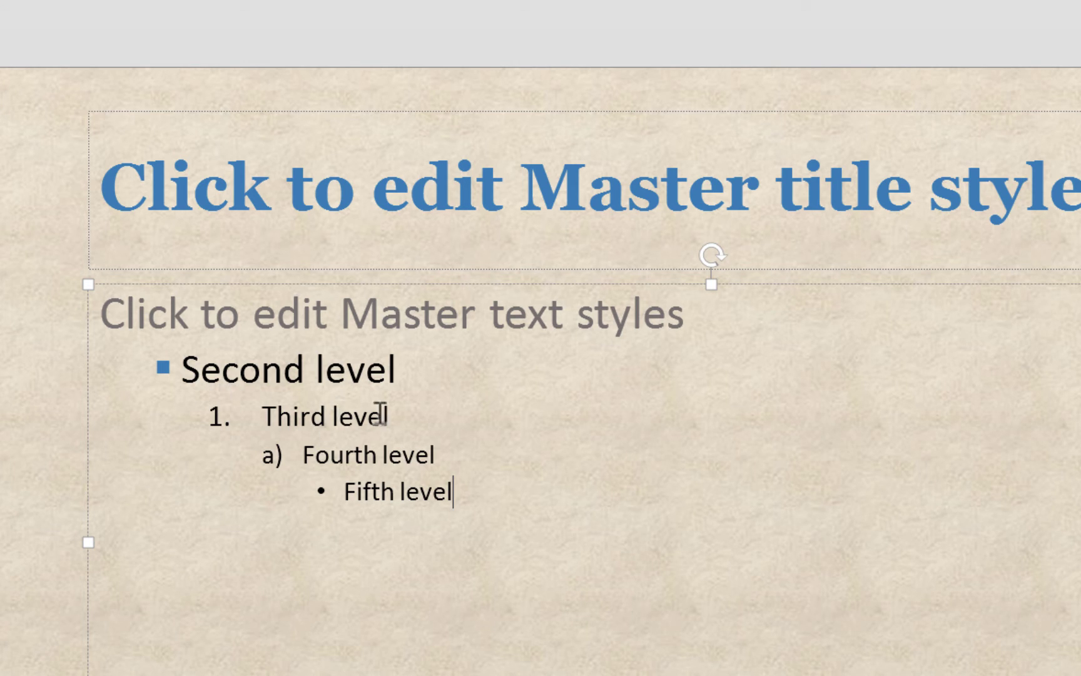
pyautogui.tripleClick(269, 411)
pyautogui.hotkey('ctrl', 'shift', '.')
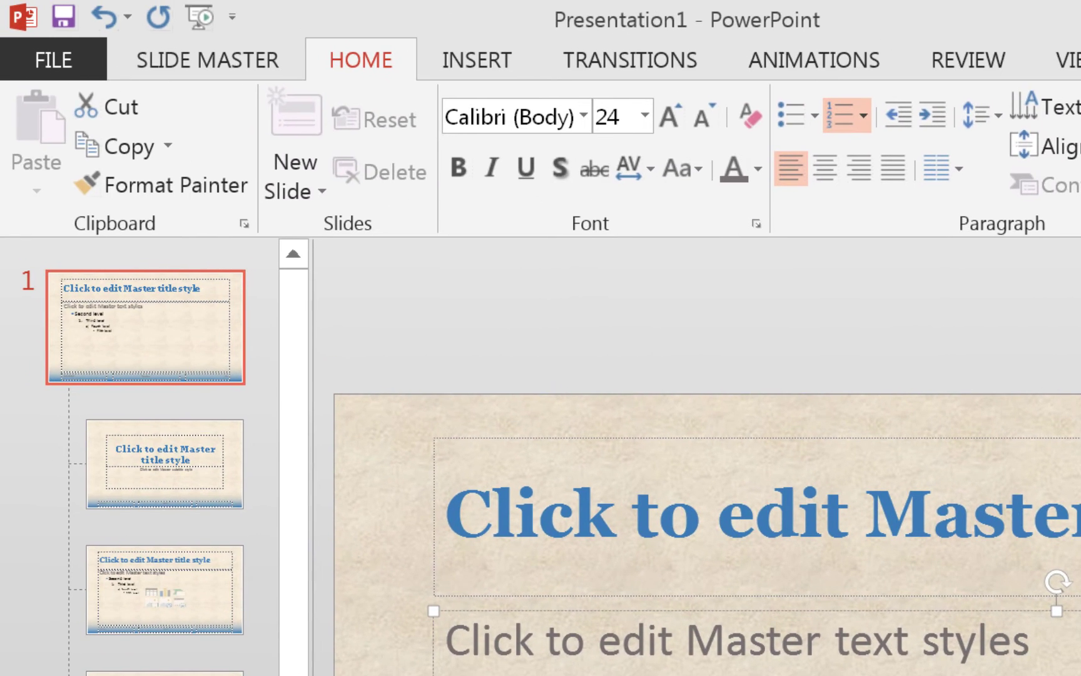
pyautogui.click(224, 57)
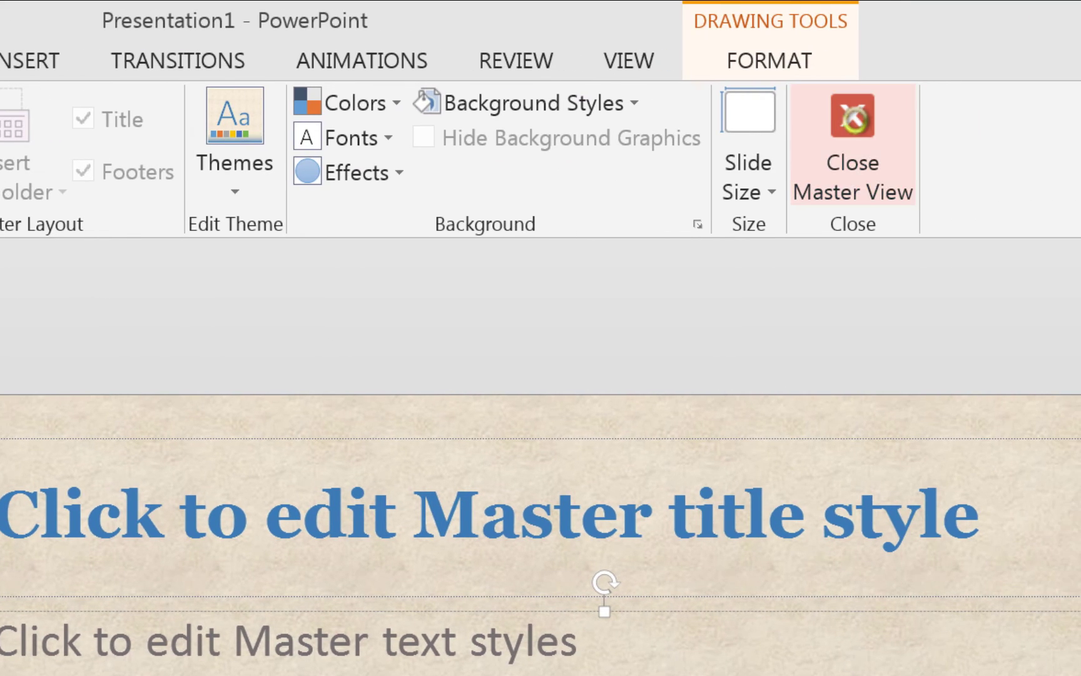
pyautogui.click(852, 118)
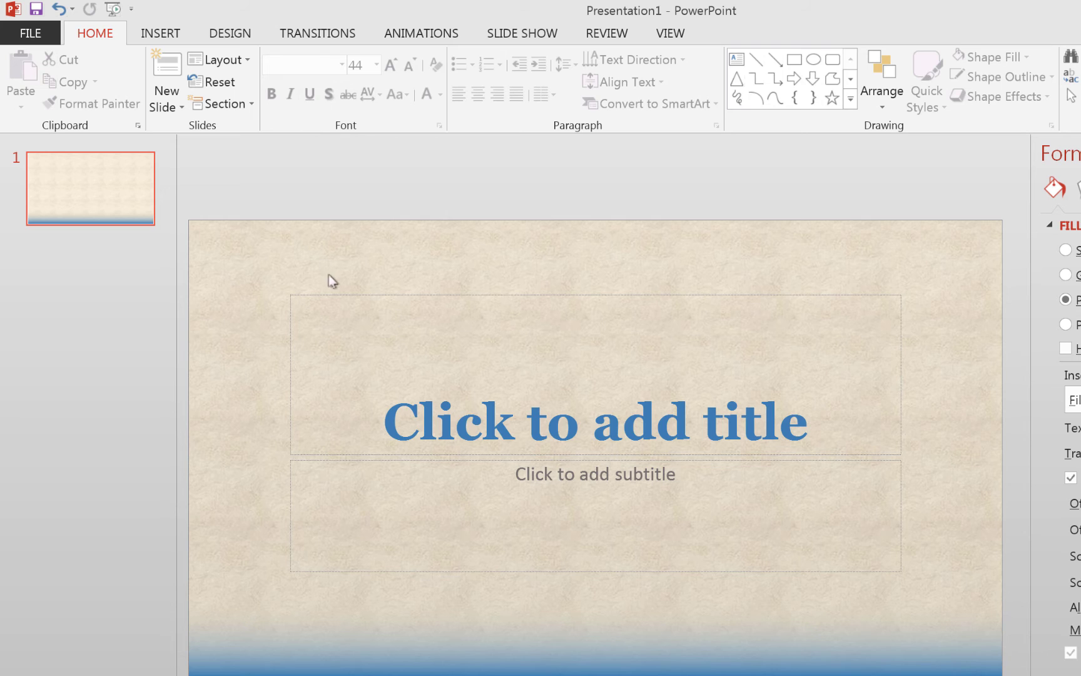
# Step: Fill in the title slide with "My Custom Theme" as the title and "My Name" as the subtitle
pyautogui.click(555, 432)
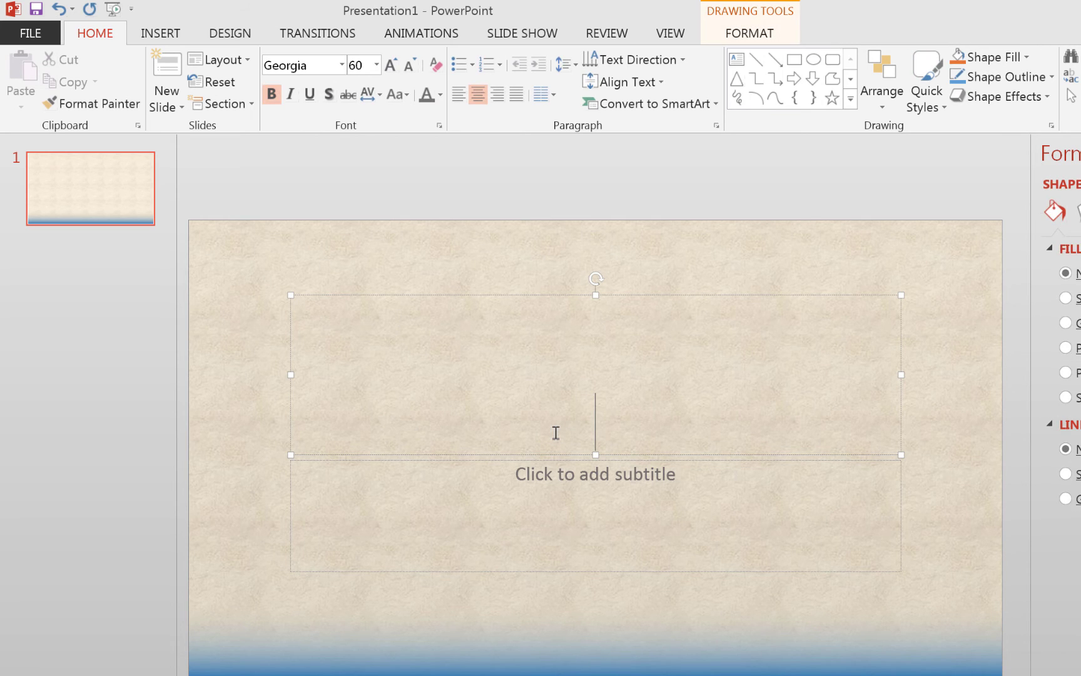
pyautogui.write('My Custom Theme')
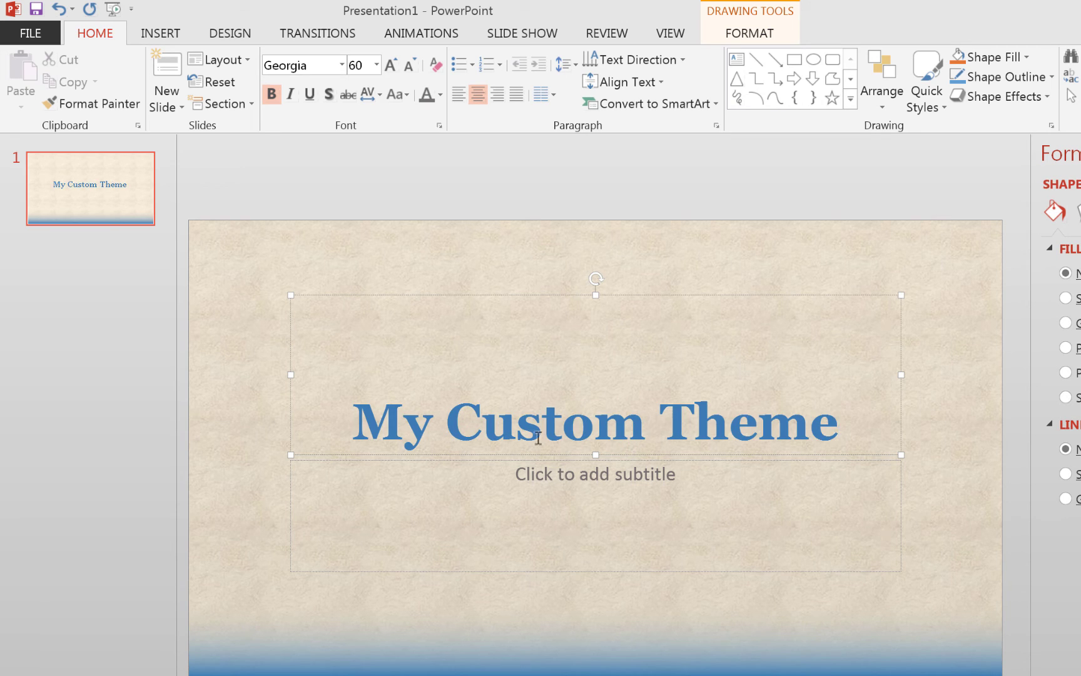
pyautogui.click(586, 471)
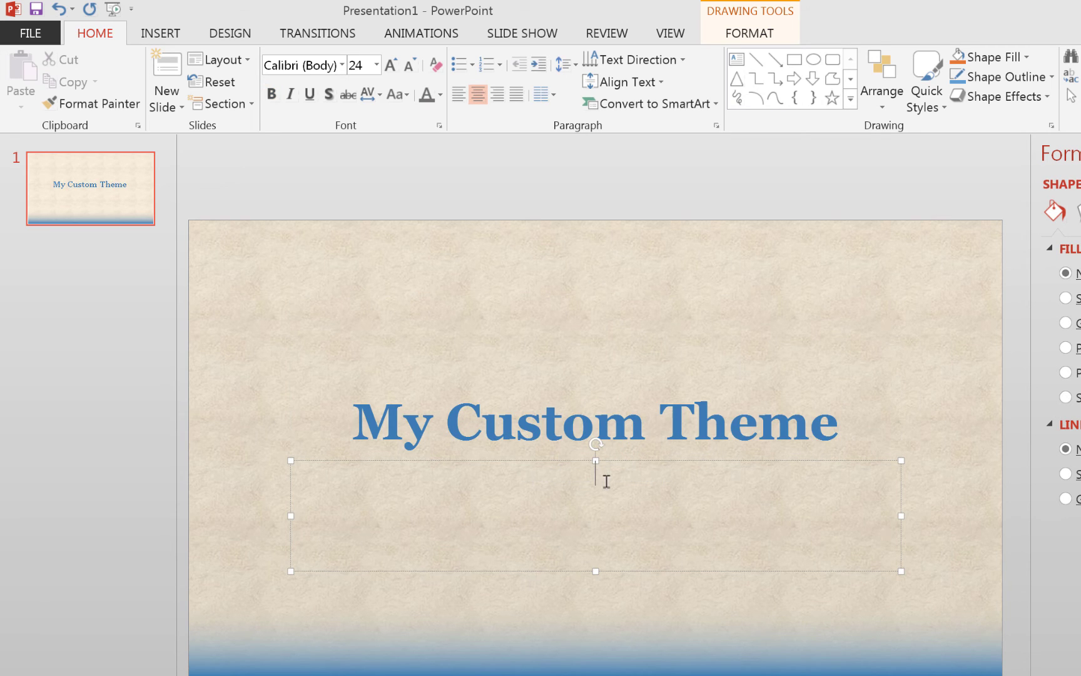
pyautogui.write('My Name')
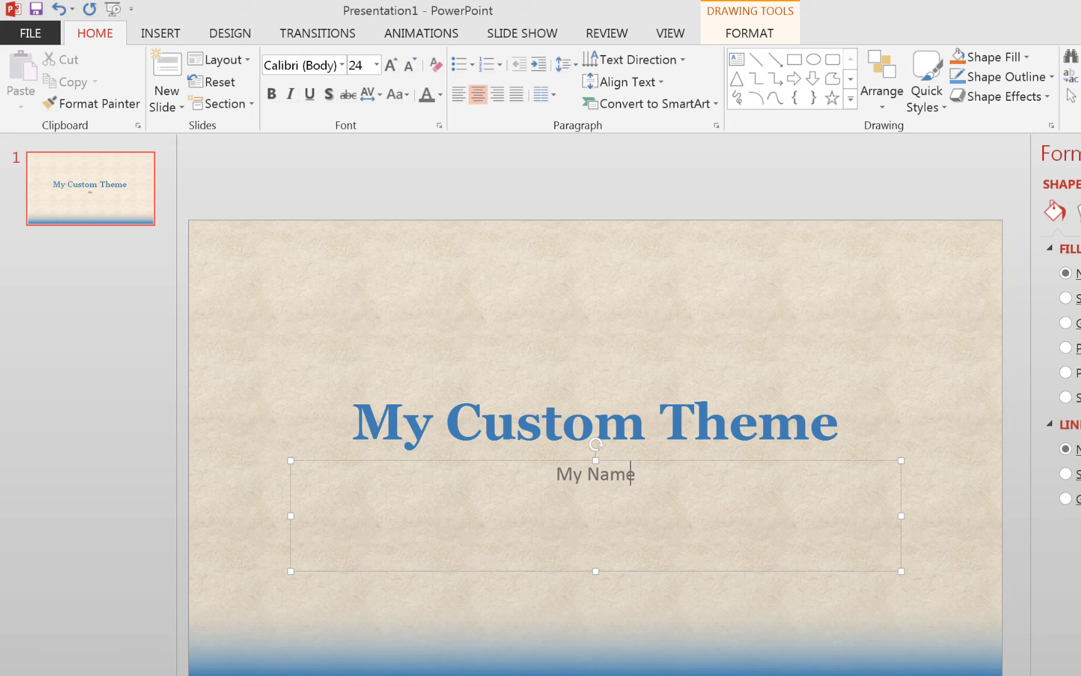
# Step: Set the font size of the whole subtitle on the title slide to 32
pyautogui.tripleClick(530, 464)
pyautogui.click(378, 65)
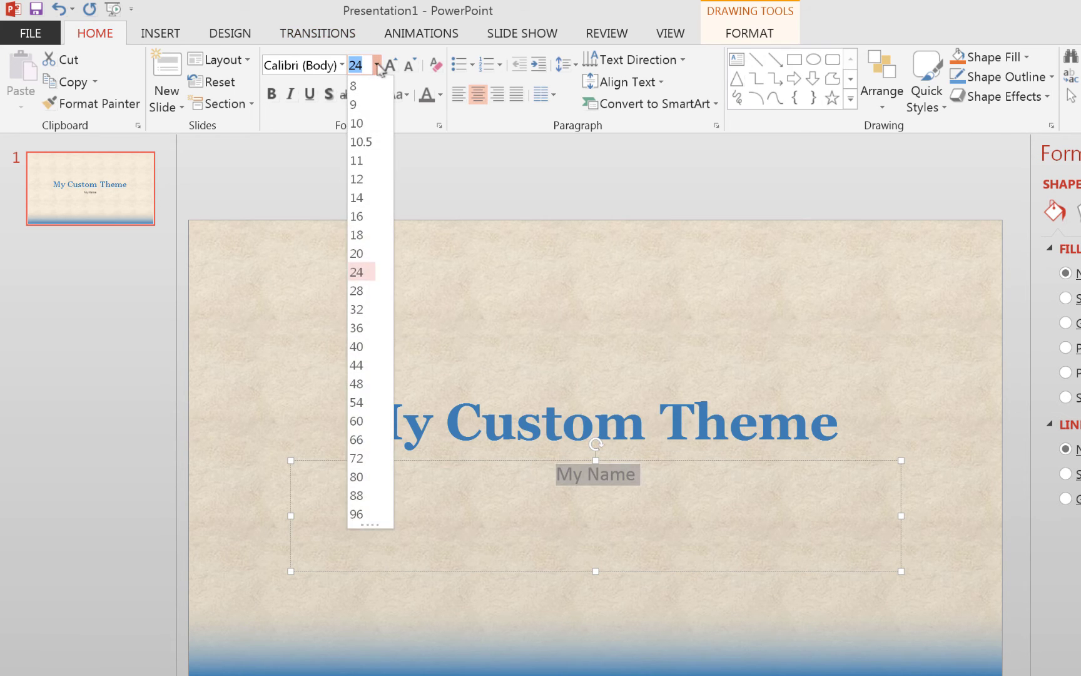
pyautogui.click(366, 309)
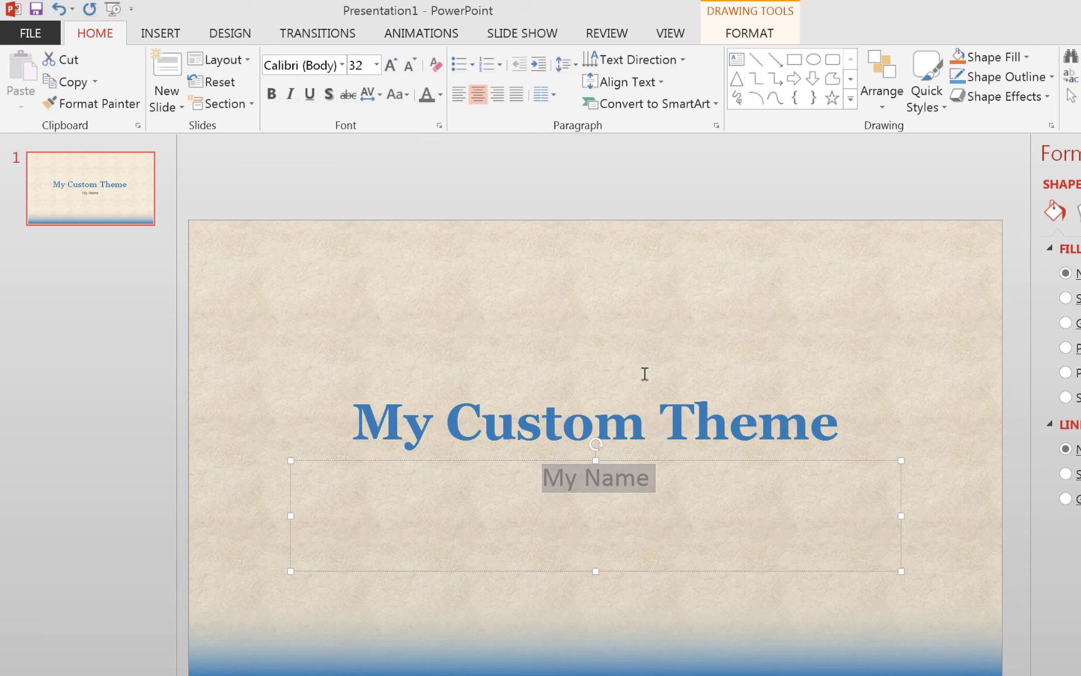
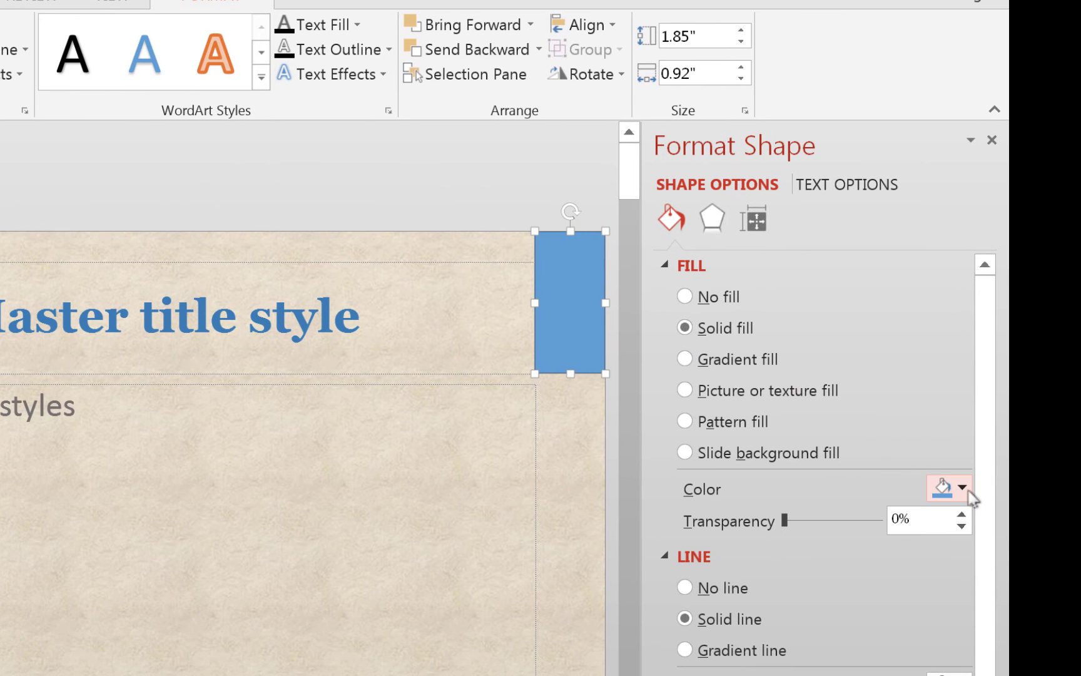
# Step: Fill the rectangle at the master slide's upper right corner with dark gold, then adjust it to a slightly brighter custom gold
pyautogui.click(1080, 536)
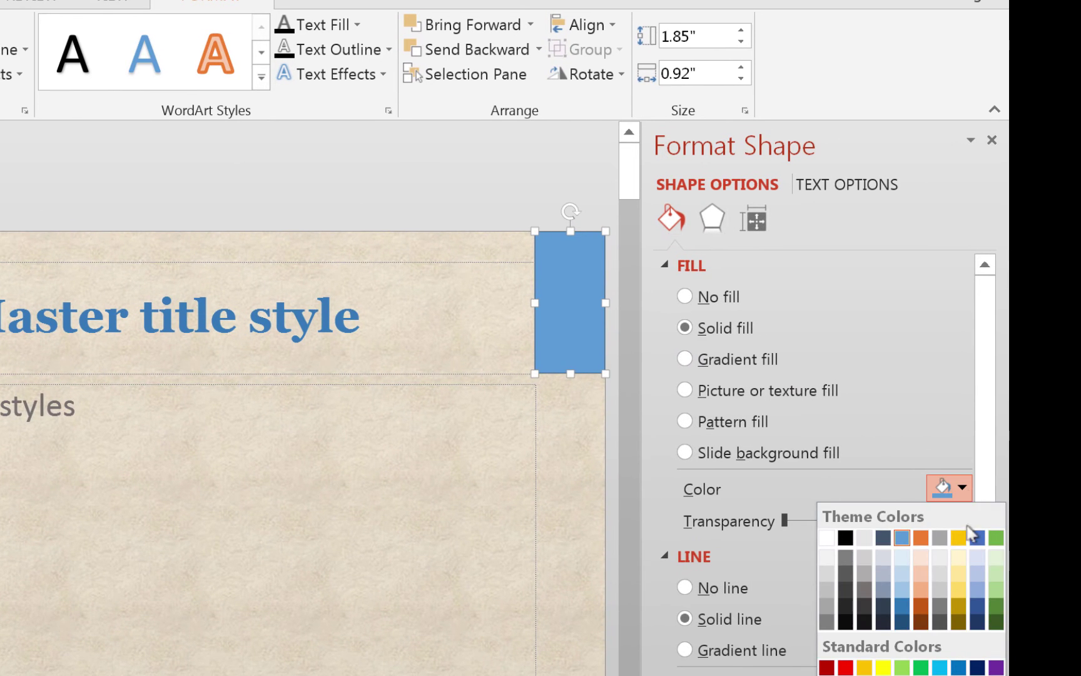
pyautogui.click(956, 604)
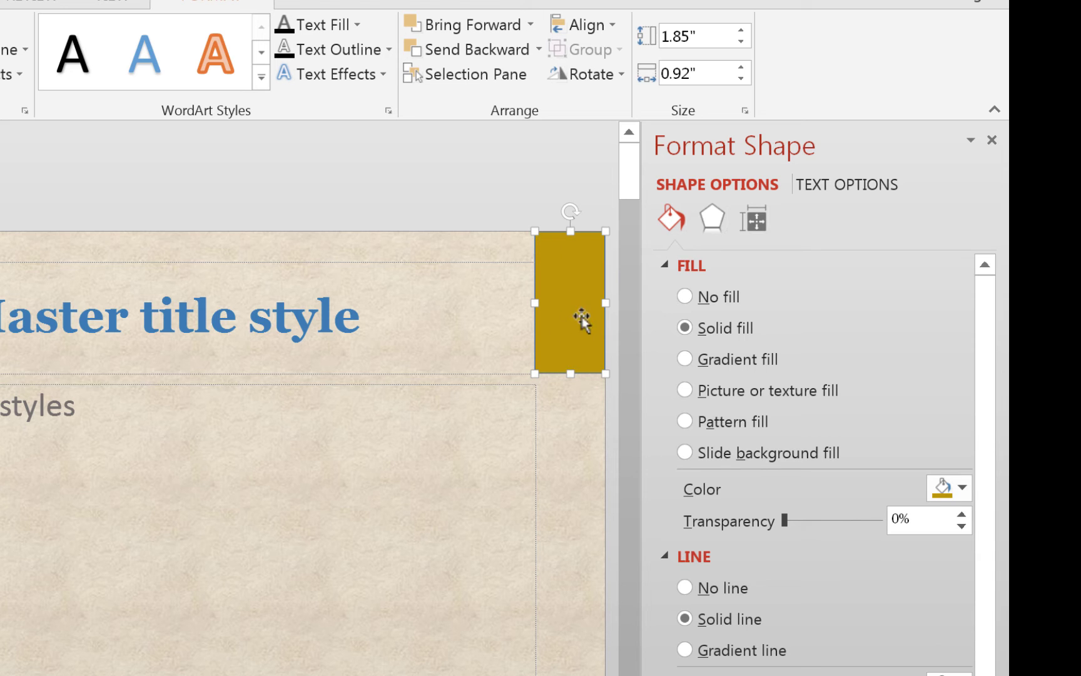
pyautogui.click(961, 486)
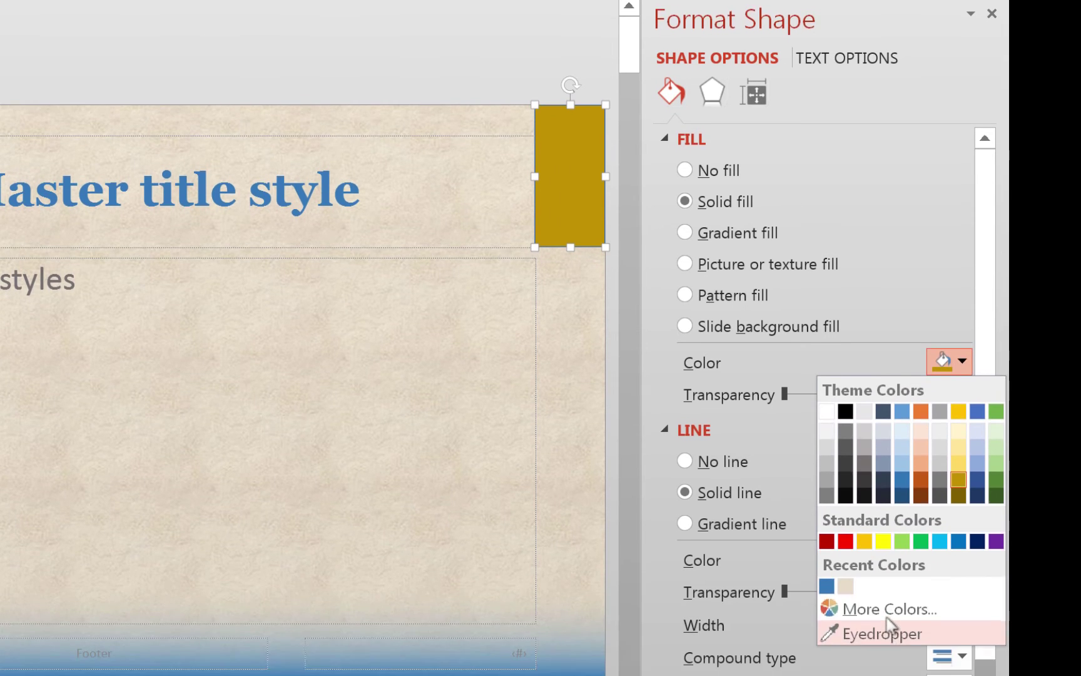
pyautogui.click(887, 609)
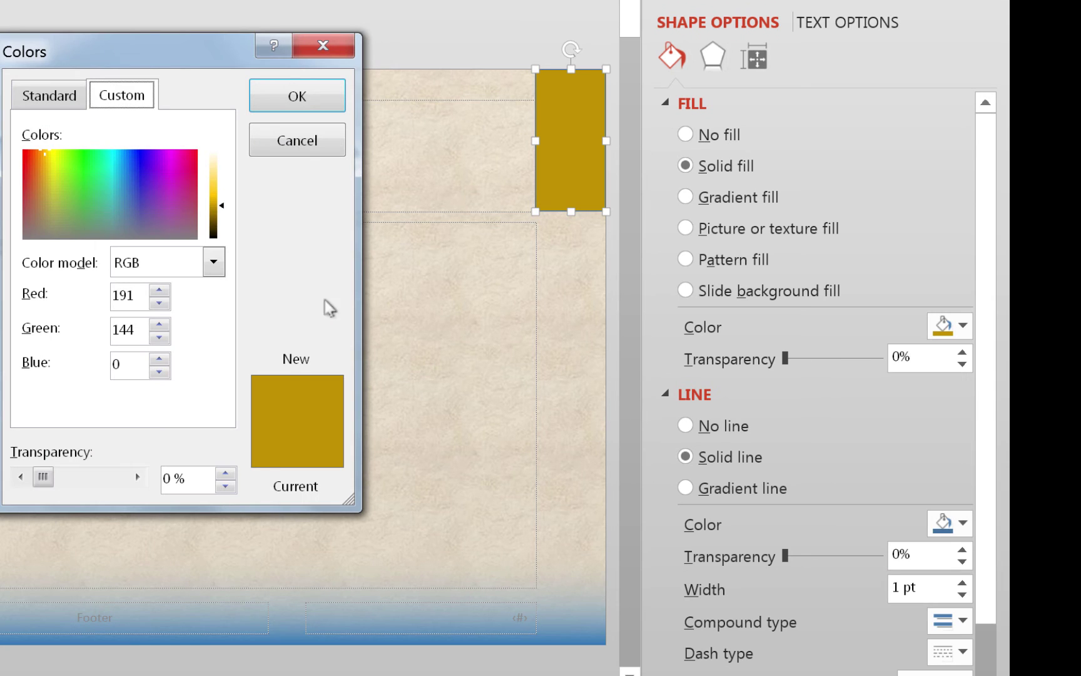
pyautogui.moveTo(222, 206)
pyautogui.mouseDown()
pyautogui.moveTo(222, 216)
pyautogui.moveTo(223, 191)
pyautogui.mouseUp()
pyautogui.moveTo(360, 199); pyautogui.dragTo(357, 203)
pyautogui.click(438, 97)
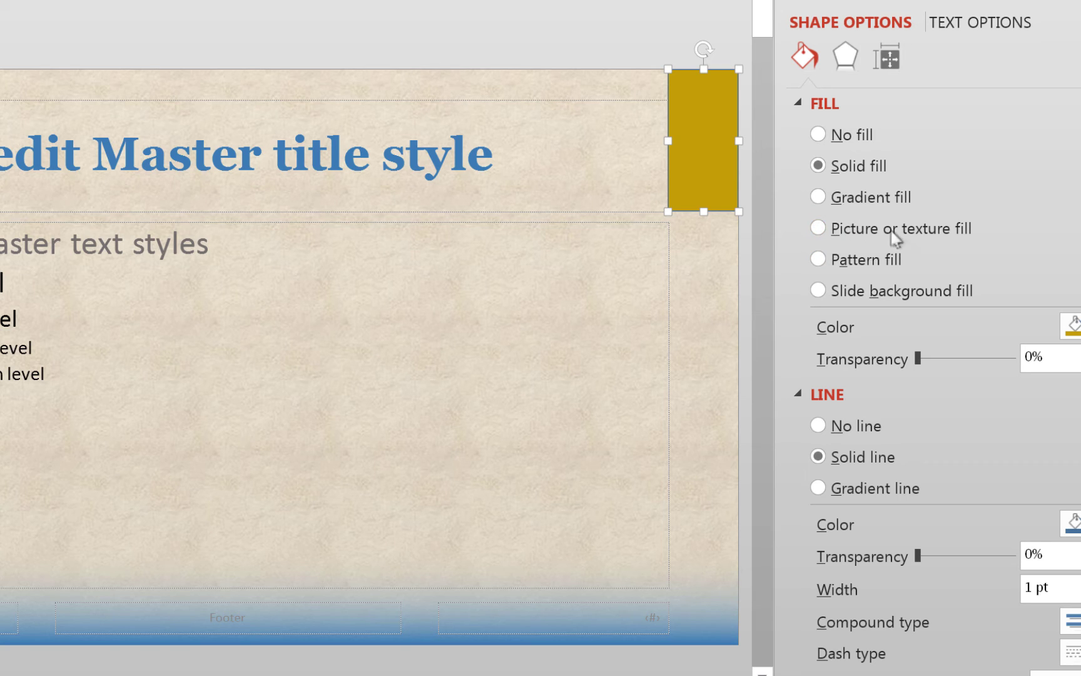
# Step: Switch the corner rectangle to a gradient fill and set its first gradient stop to the recent custom gold
pyautogui.click(818, 198)
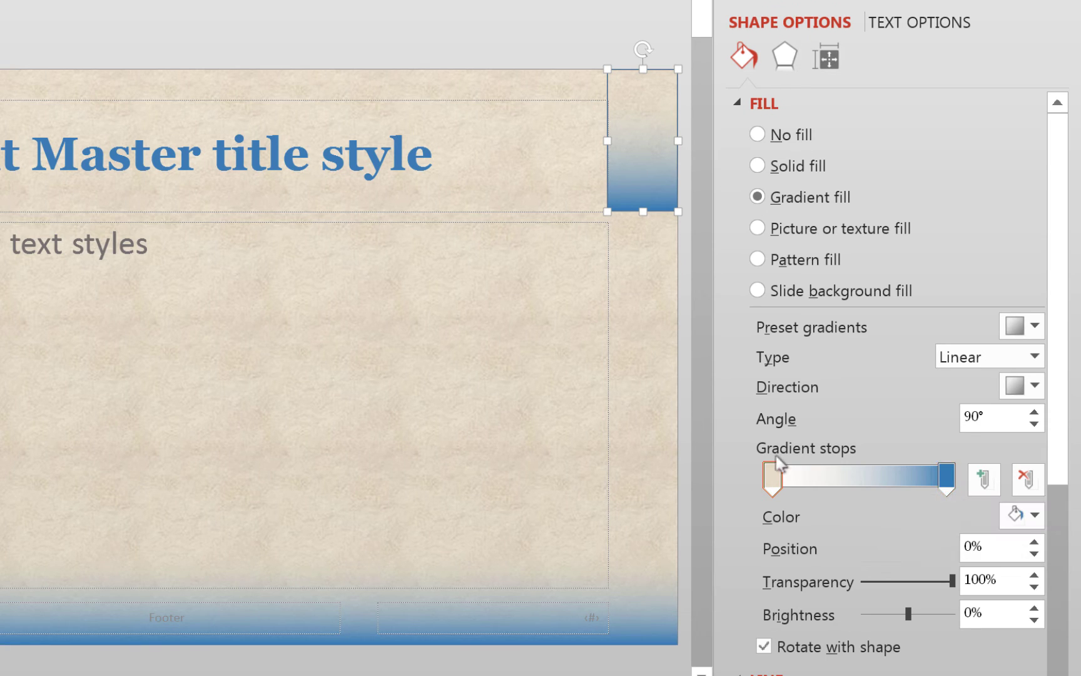
pyautogui.click(772, 477)
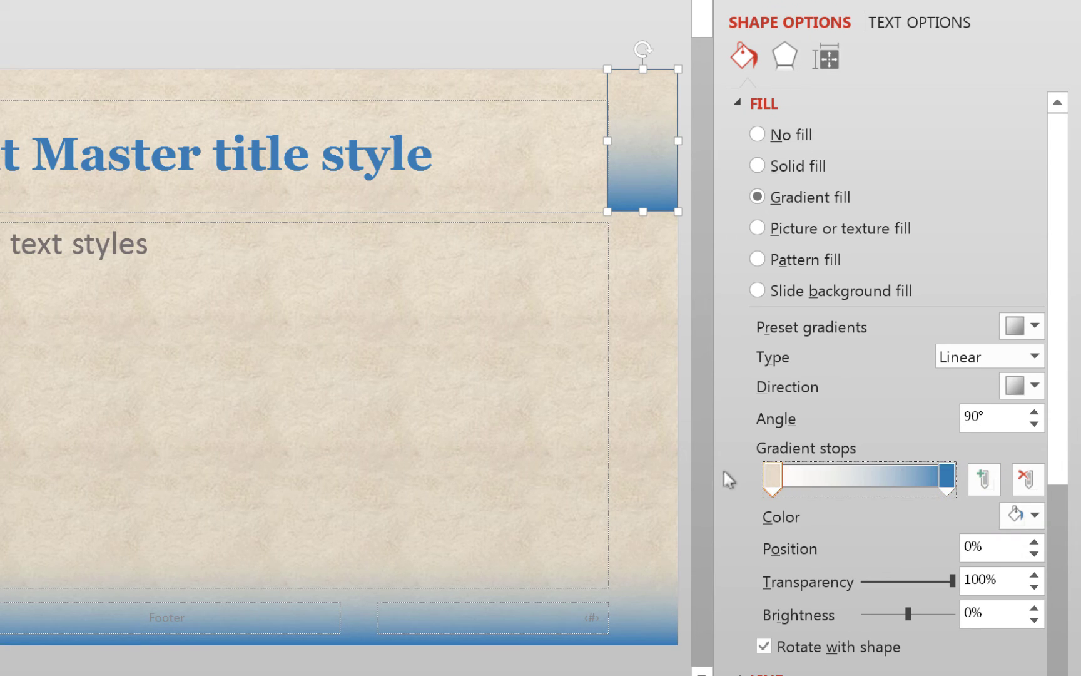
pyautogui.click(1034, 515)
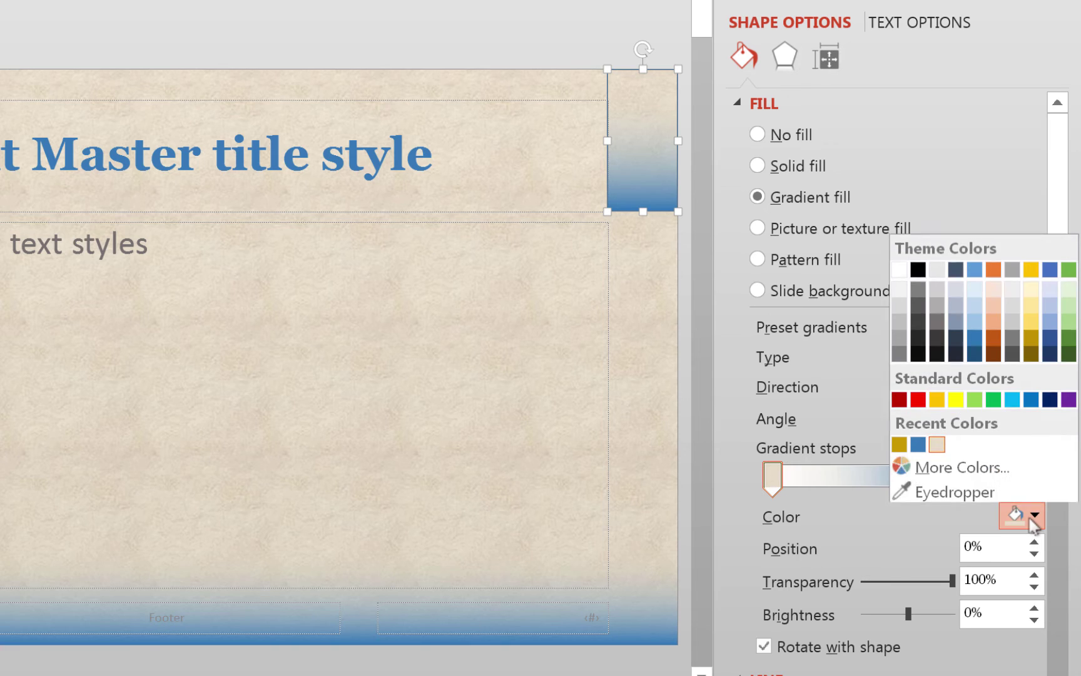
pyautogui.click(899, 443)
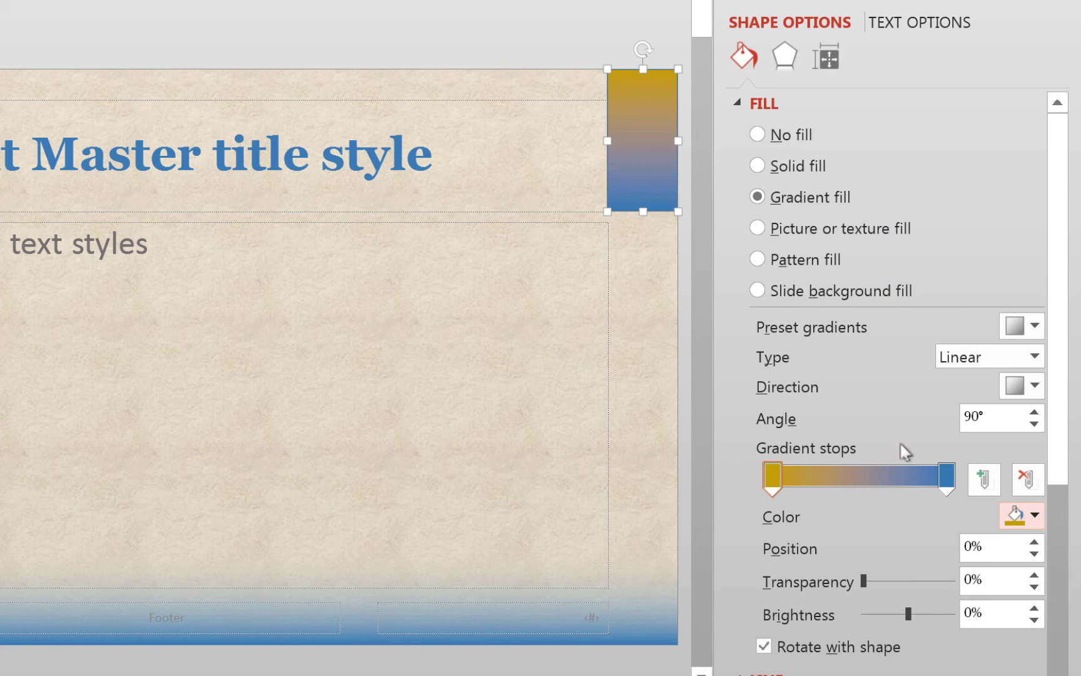
# Step: Set the rectangle's last gradient stop to the same custom gold with 100% transparency
pyautogui.click(947, 476)
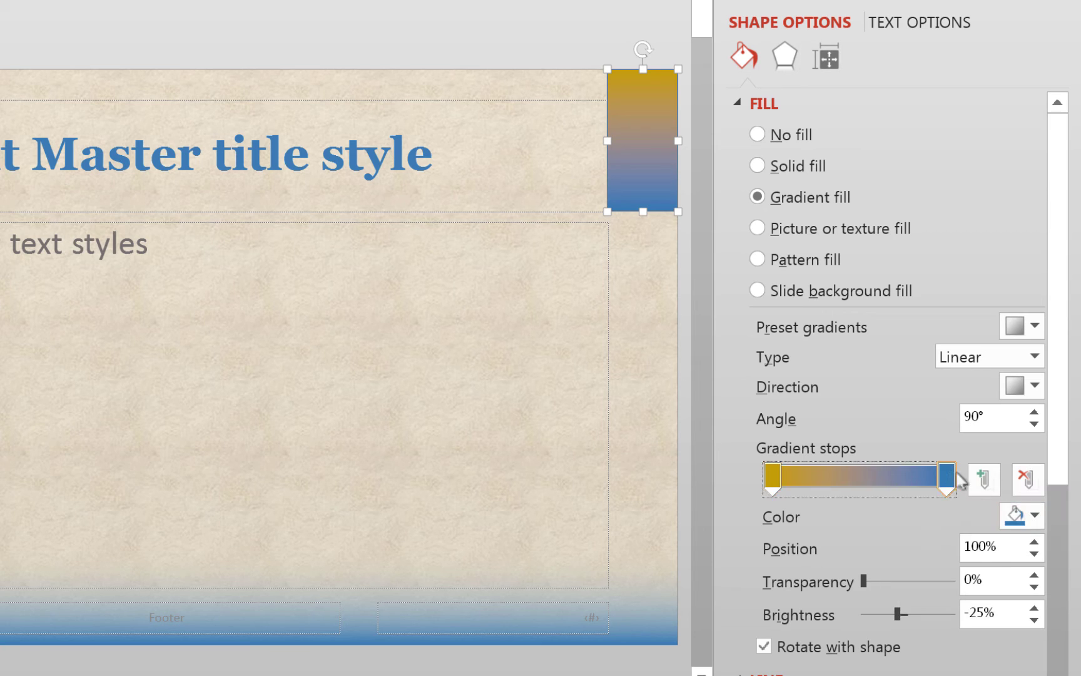
pyautogui.click(1035, 515)
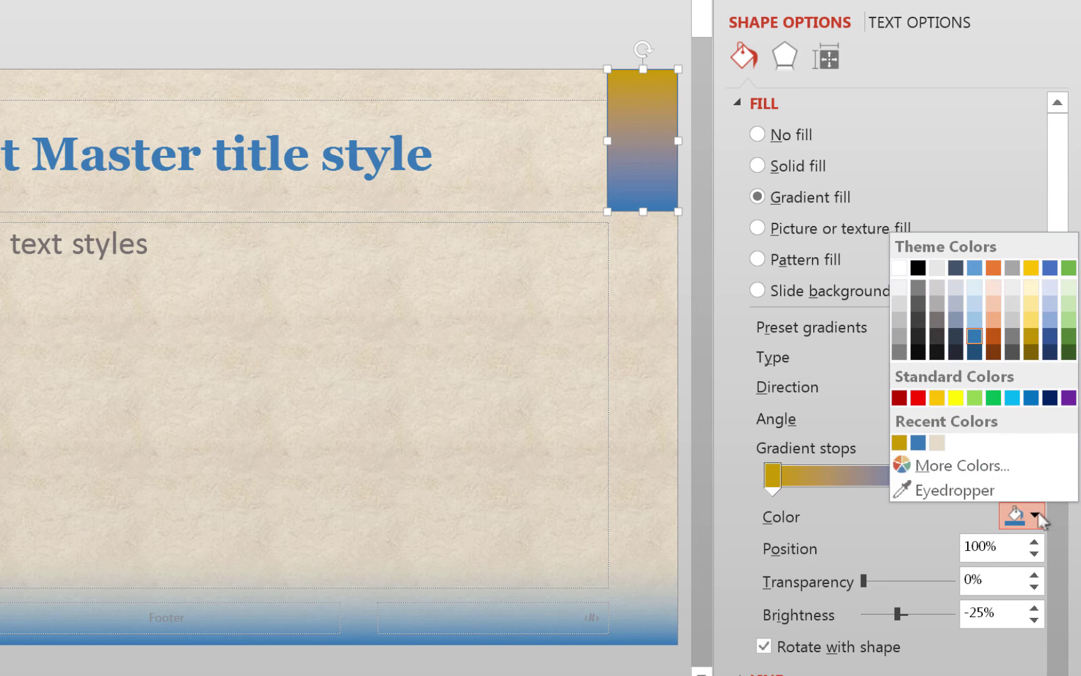
pyautogui.click(900, 440)
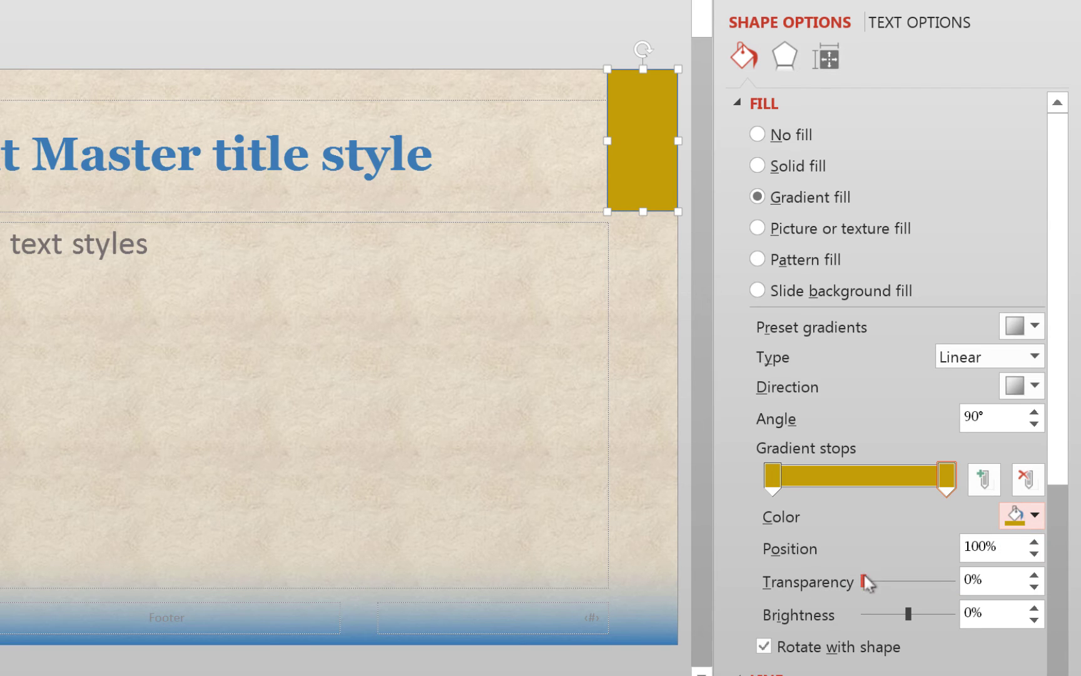
pyautogui.moveTo(866, 580); pyautogui.dragTo(952, 580)
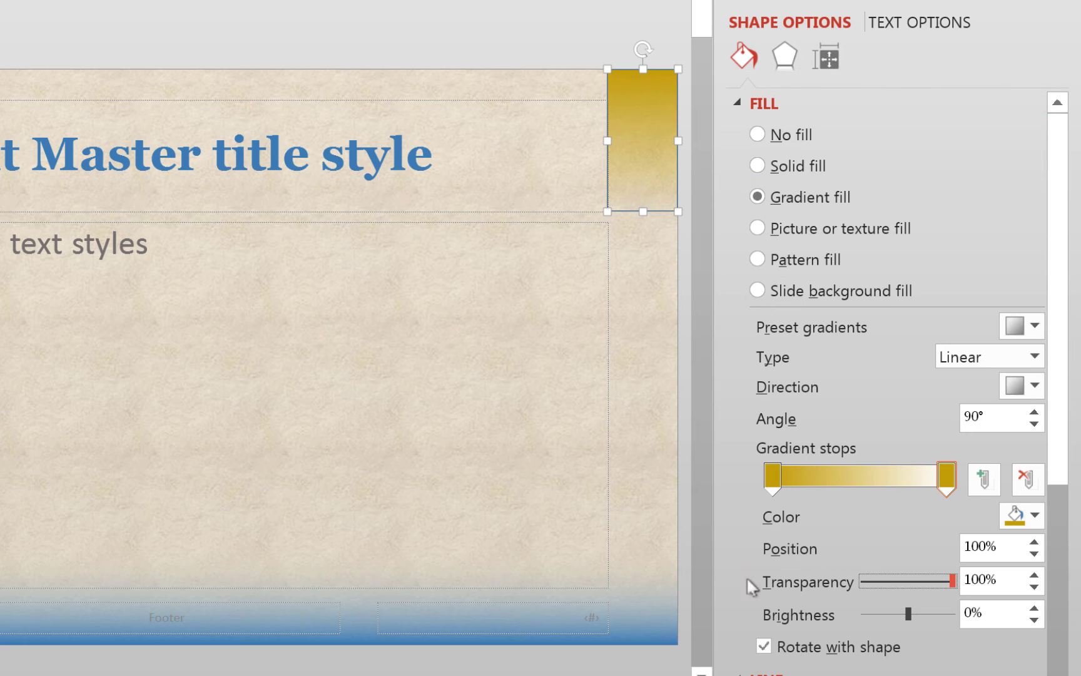
# Step: Remove the corner rectangle's outline and close the slide master view
pyautogui.click(758, 615)
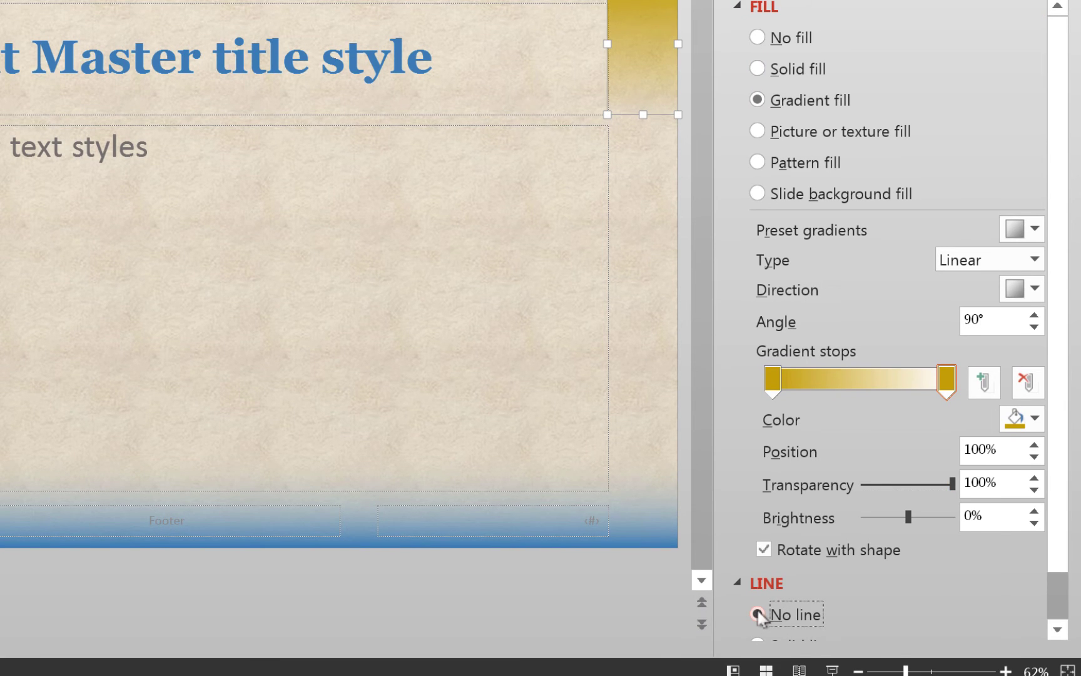
pyautogui.click(557, 155)
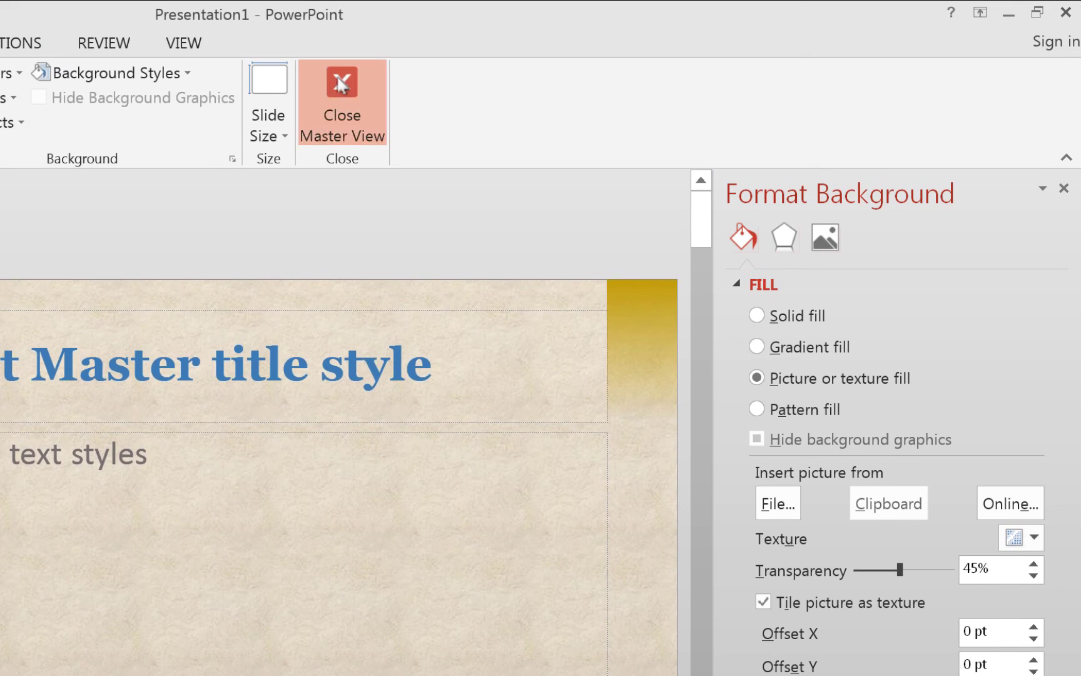
pyautogui.click(341, 85)
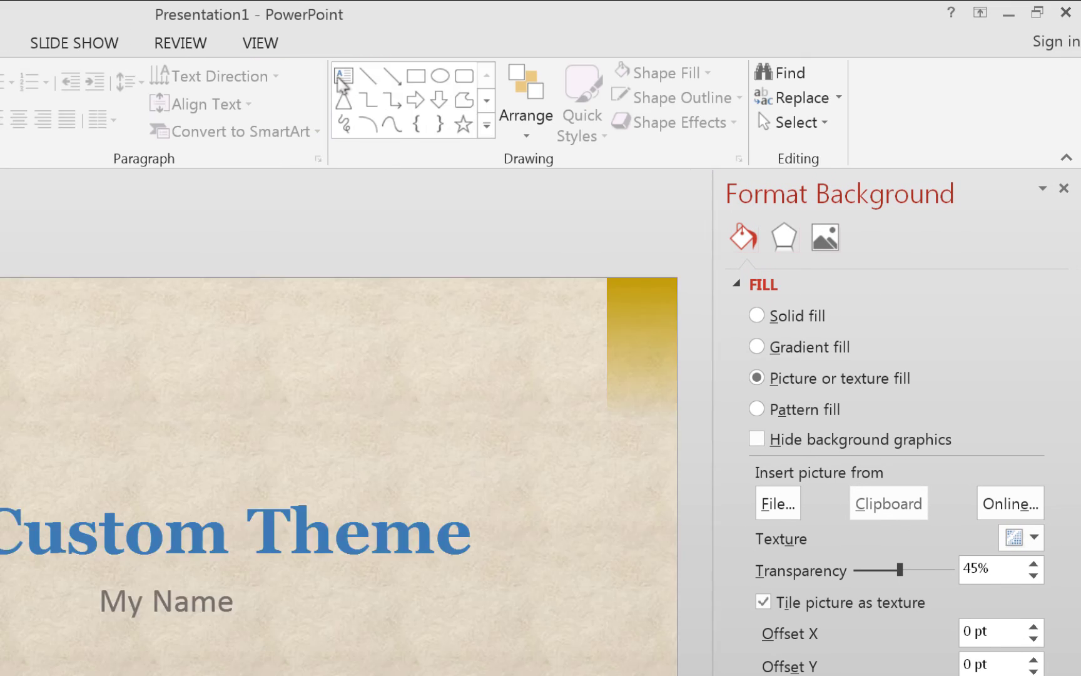